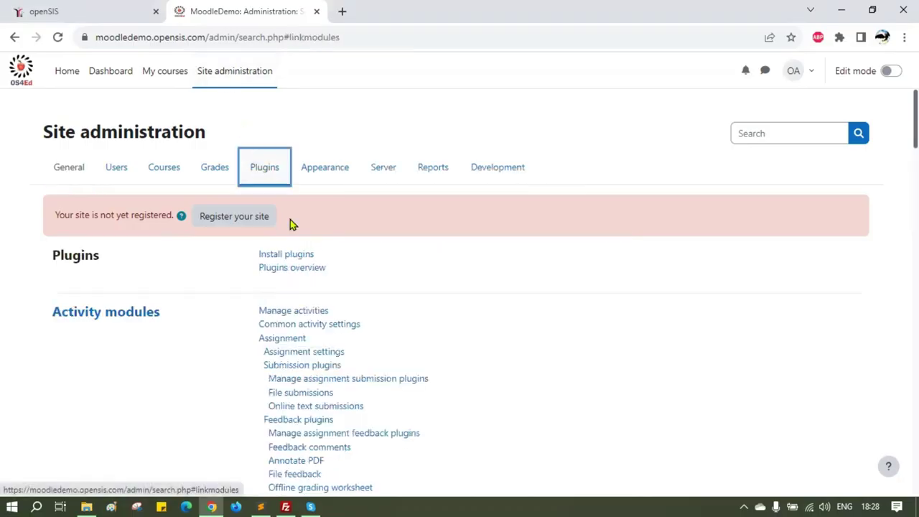
Step: Upload User-Key-Authentication.zip from D:\Moodle Plugins into the plugin installer and start installing it
left_click(288, 257)
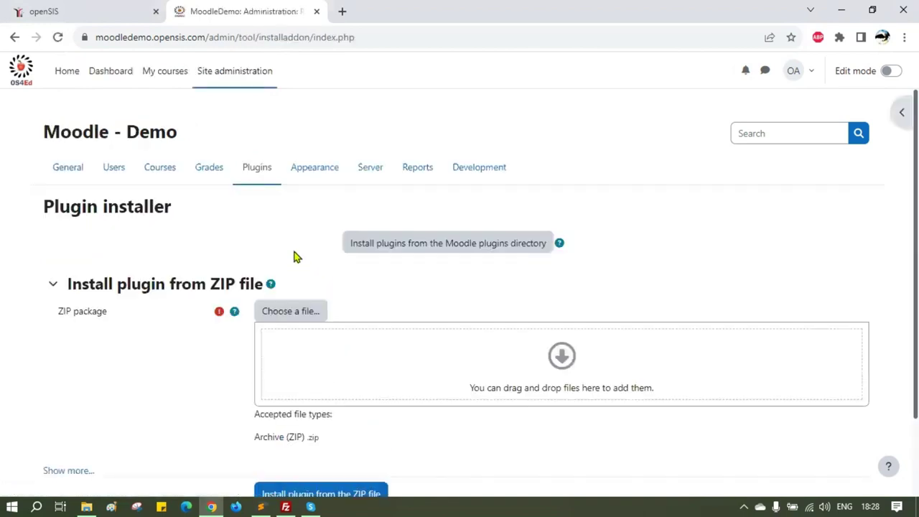
left_click(294, 314)
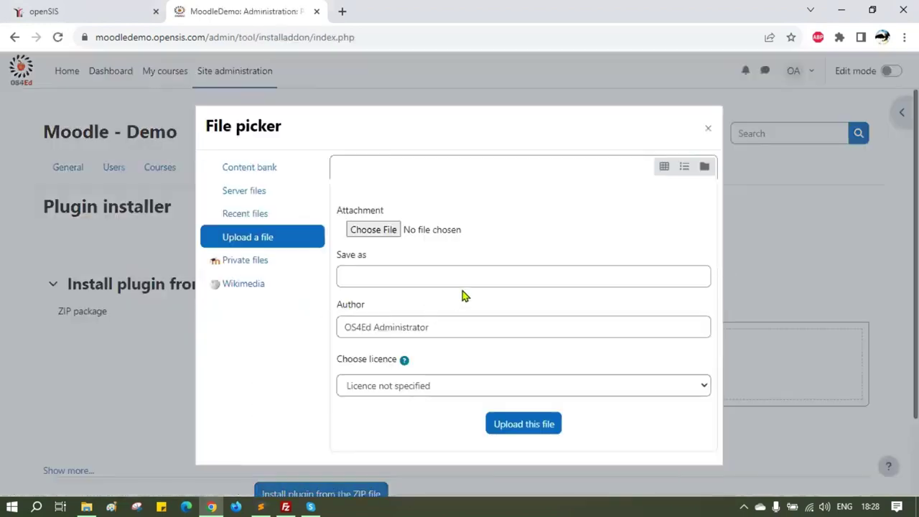
left_click(372, 230)
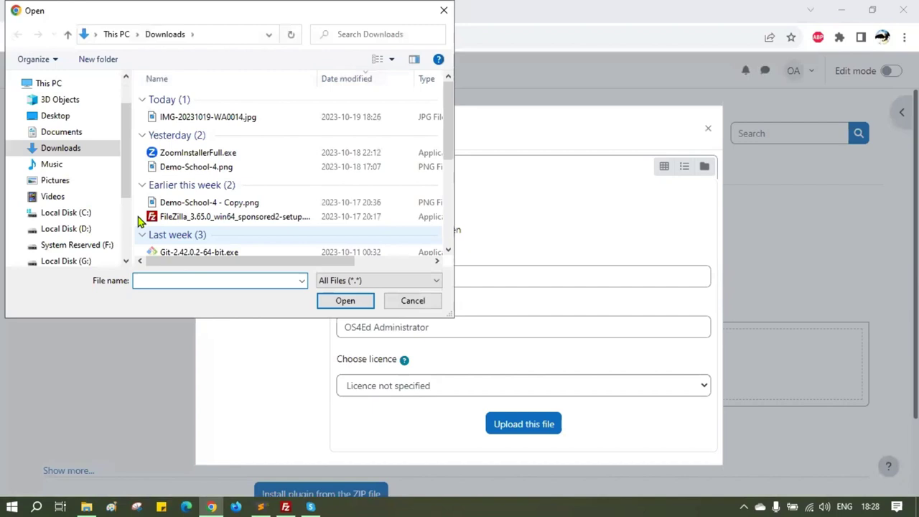
left_click(72, 230)
double_click(197, 112)
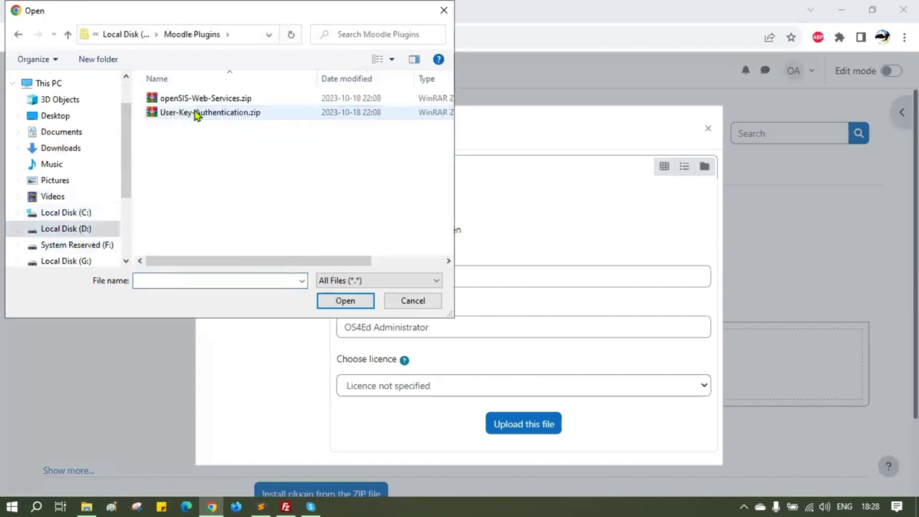
double_click(196, 113)
left_click(527, 431)
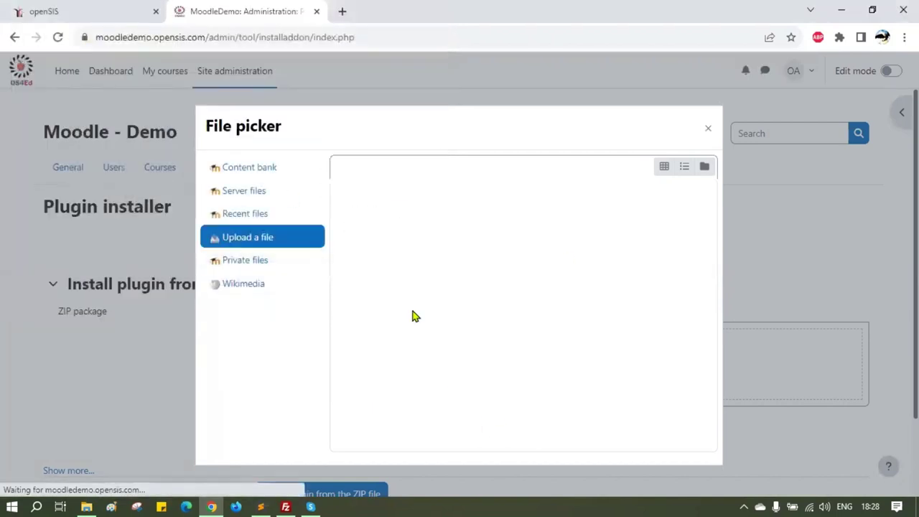
scroll(340, 277, "down", 1)
left_click(322, 398)
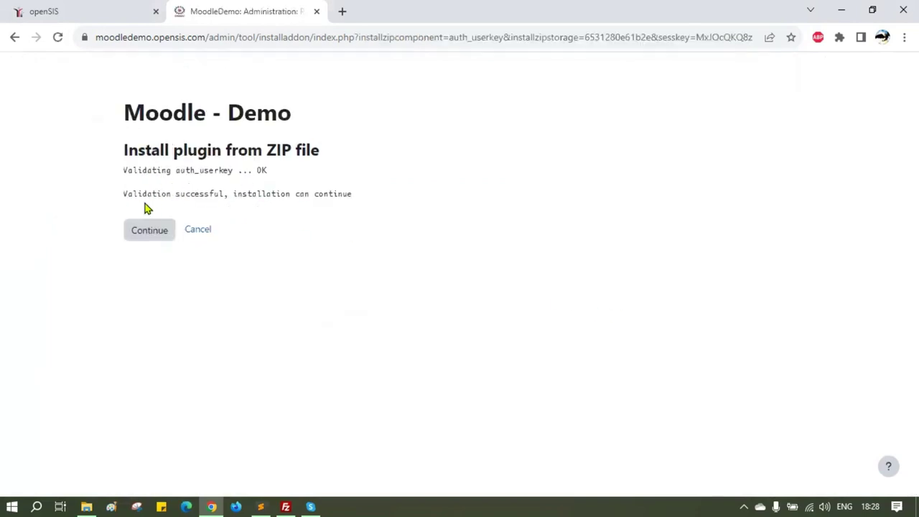
Step: Continue past validation and server checks, then upgrade the Moodle database for User key authentication
left_click(149, 230)
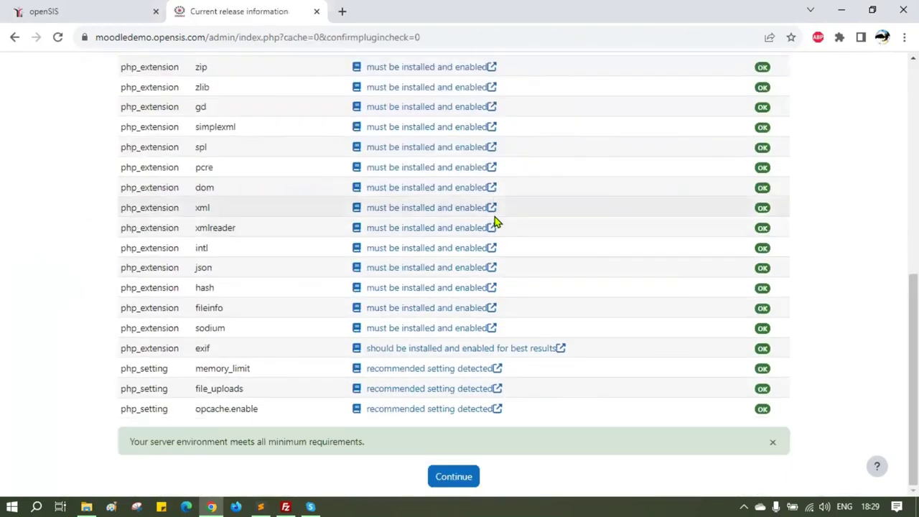
left_click(448, 476)
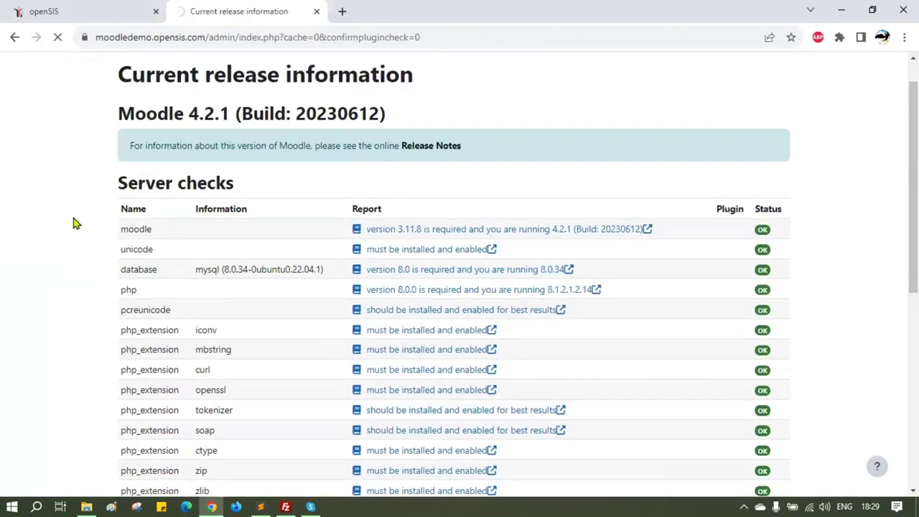
left_click(447, 473)
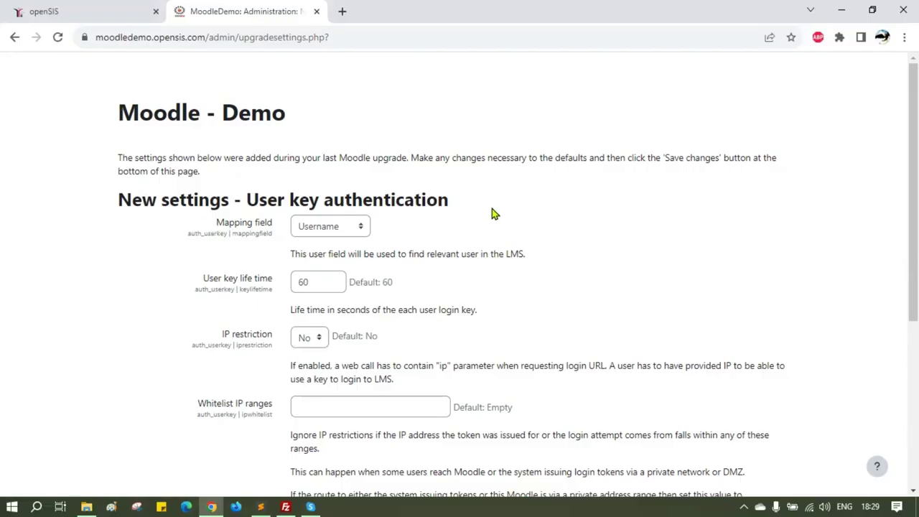
Step: Set the mapping field to Email address and user key life time to 120, then save
left_click(337, 229)
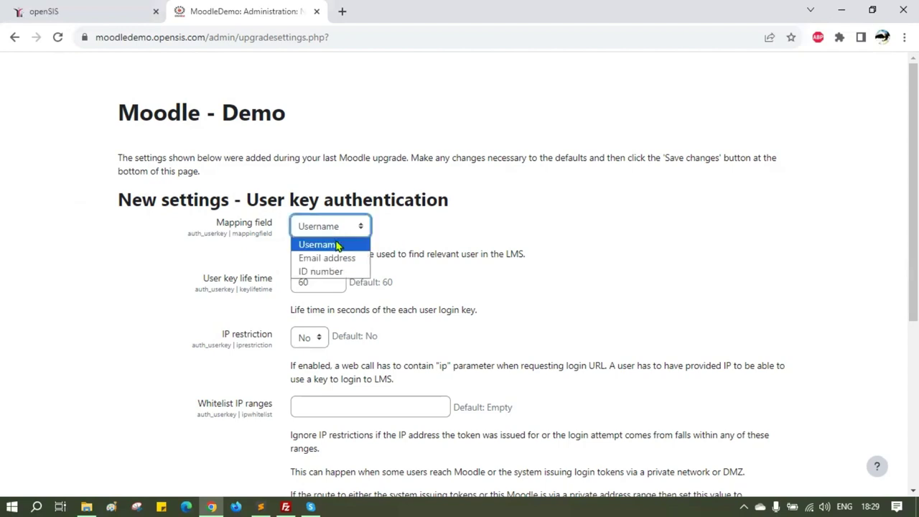
left_click(335, 256)
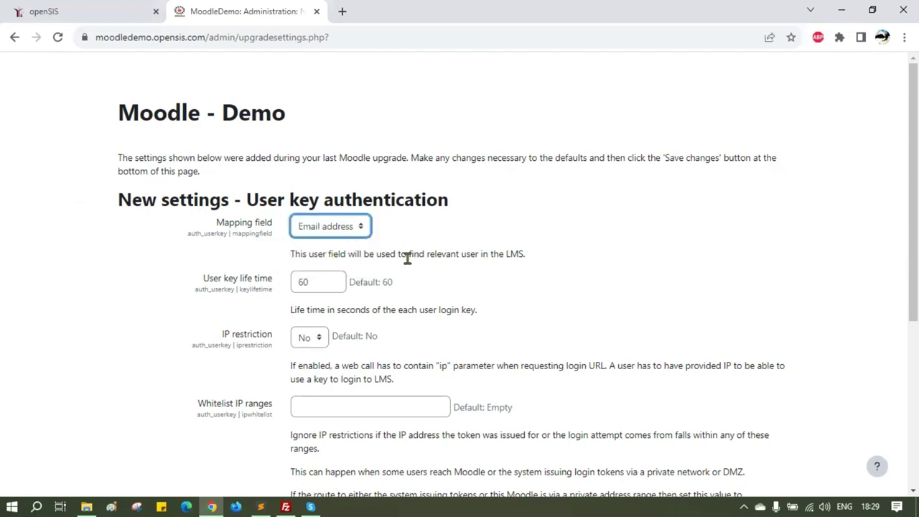
double_click(303, 282)
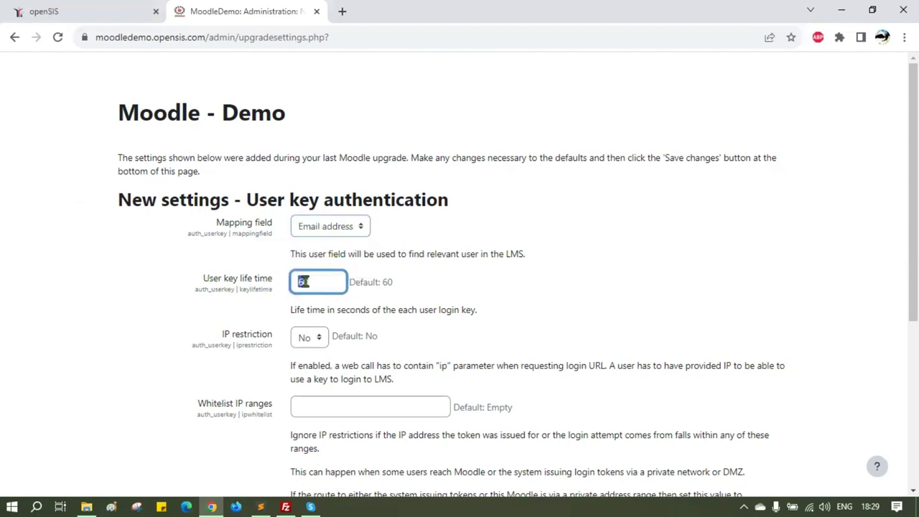
type("120")
left_click(462, 278)
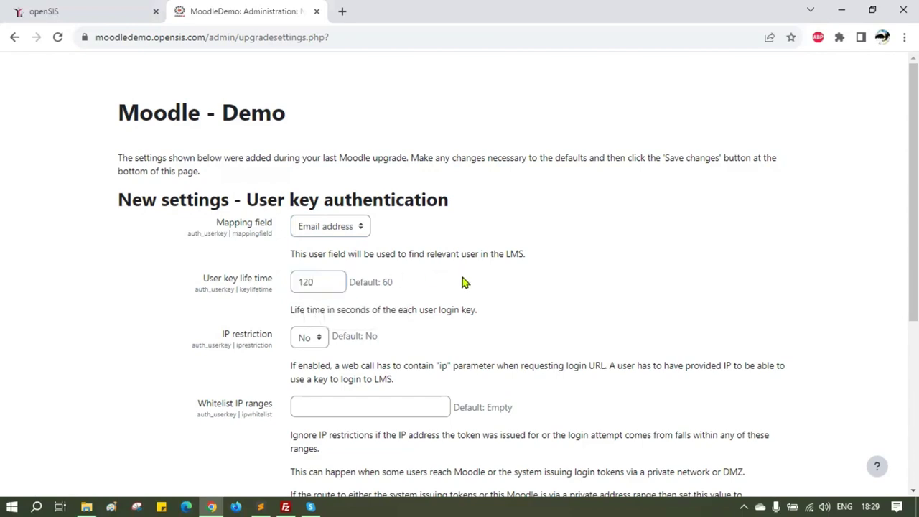
scroll(398, 266, "down", 2)
scroll(335, 230, "down", 2)
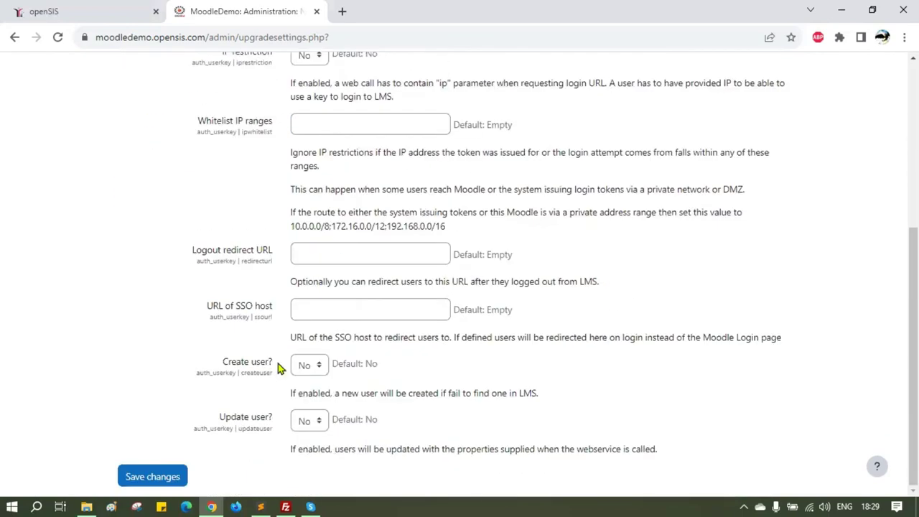
left_click(150, 479)
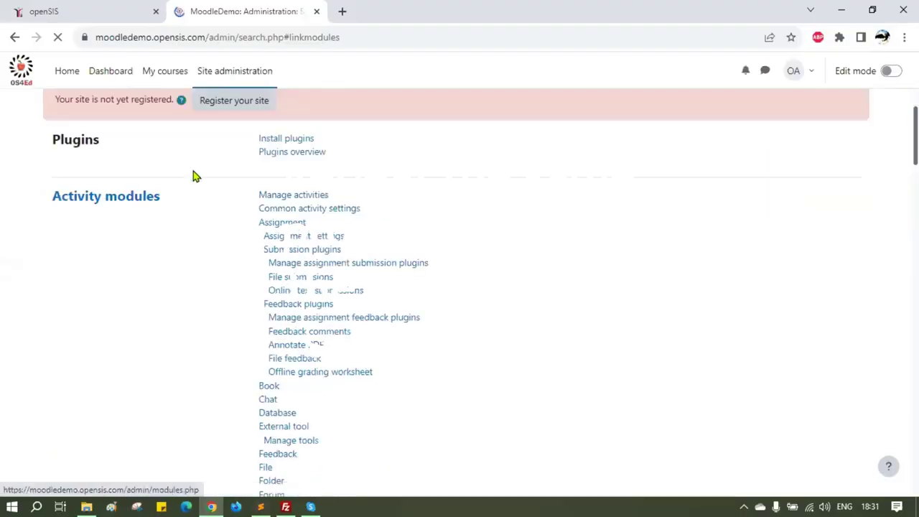
Step: Enable User key authentication on the Manage authentication page
scroll(194, 176, "down", 5)
scroll(194, 176, "down", 4)
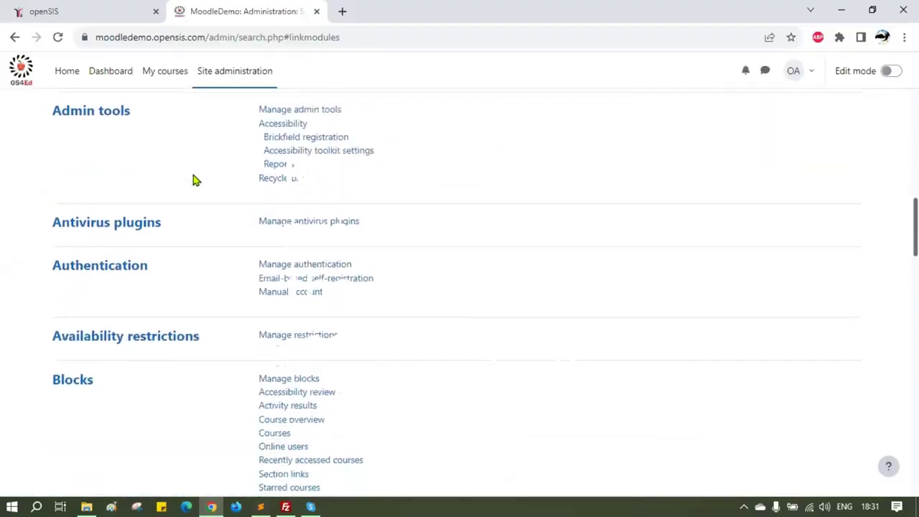
left_click(300, 266)
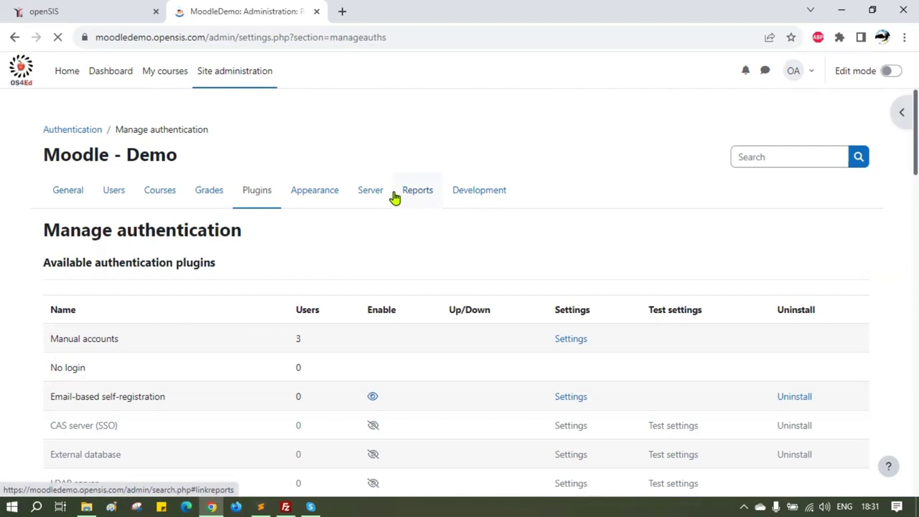
scroll(371, 249, "down", 5)
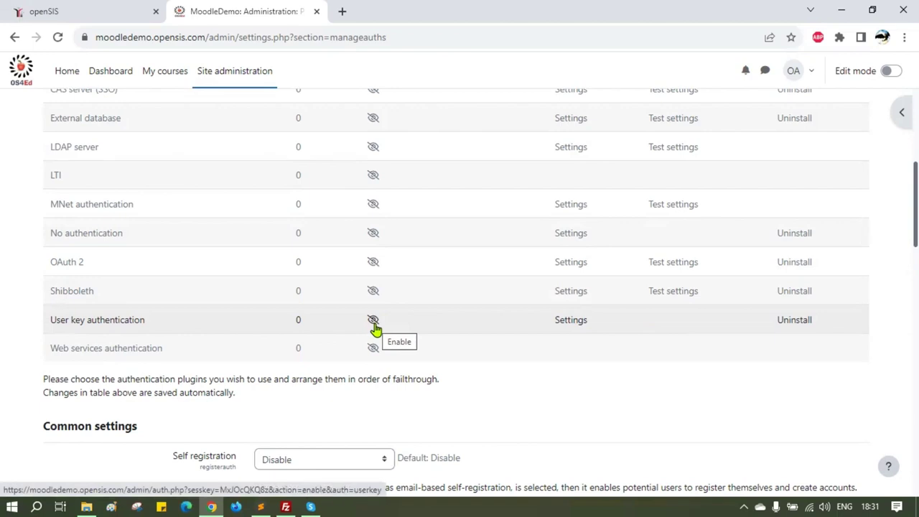
left_click(374, 326)
scroll(373, 327, "down", 1)
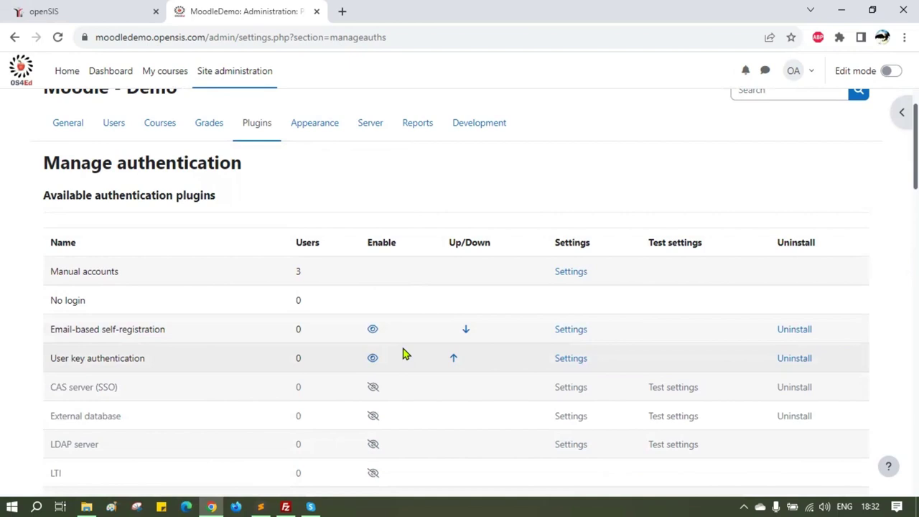
Step: Enable Web services authentication in Manage authentication, then return to Server administration
key("alt+Left")
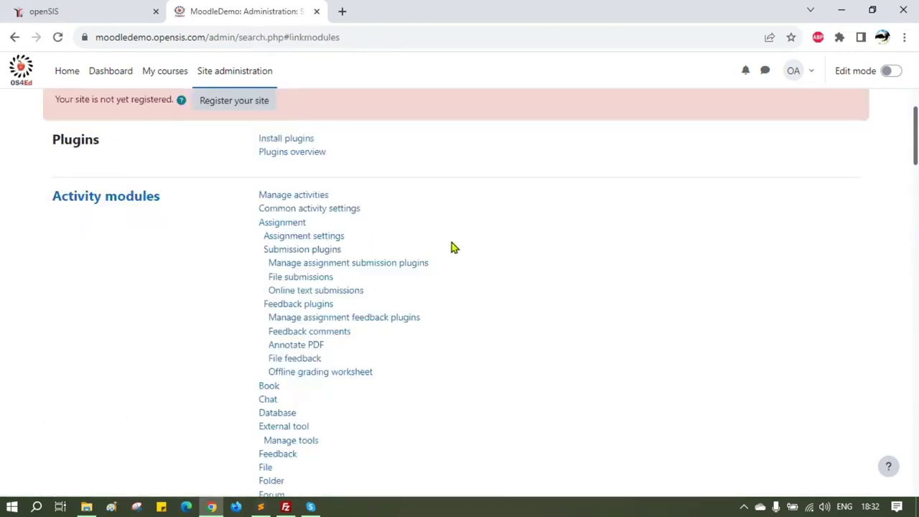
scroll(192, 198, "down", 7)
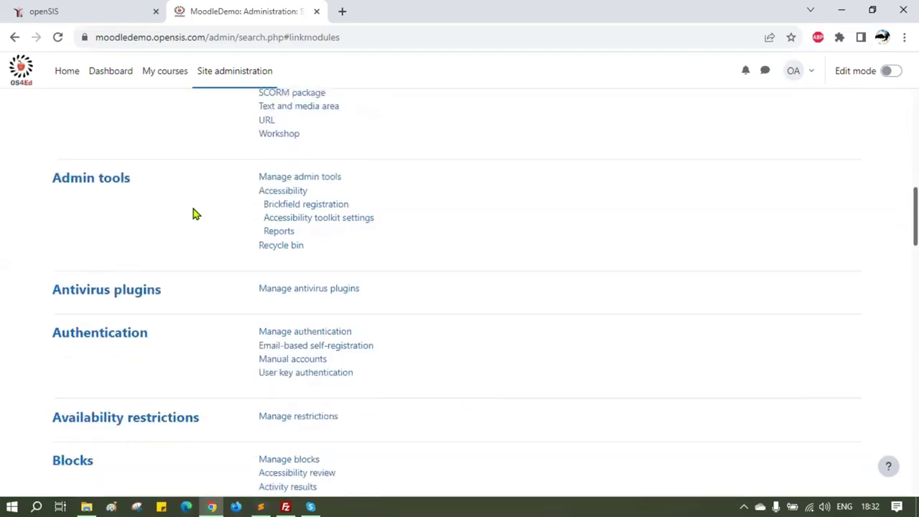
left_click(300, 331)
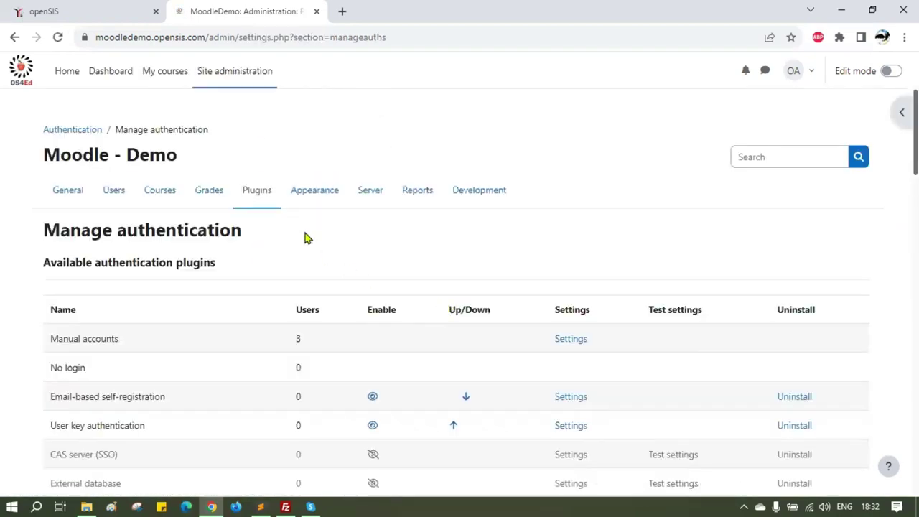
scroll(305, 238, "down", 5)
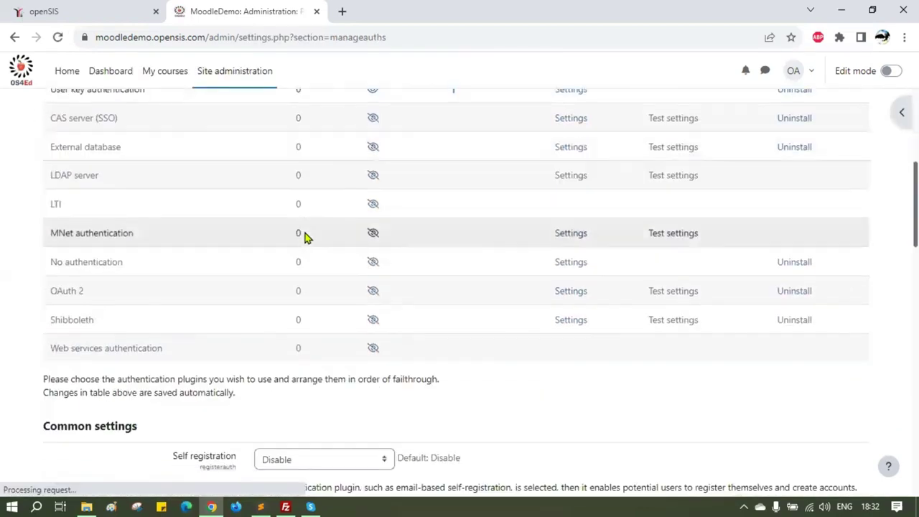
left_click(373, 349)
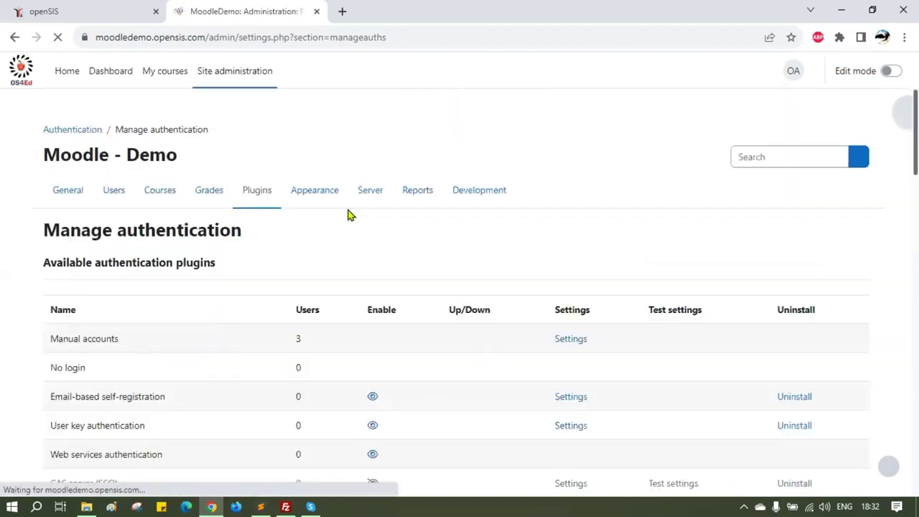
scroll(350, 217, "down", 2)
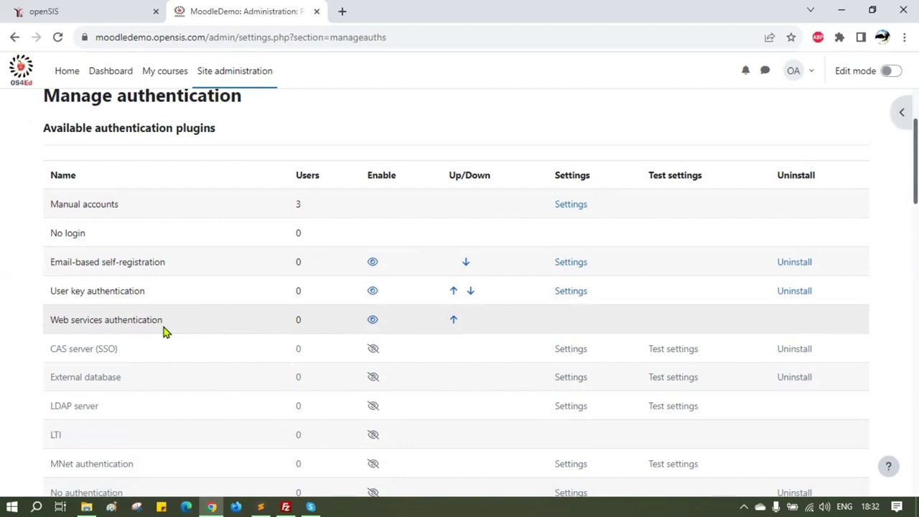
key("alt+Left")
Step: Start adding a custom external service and name it opensis
scroll(378, 242, "down", 3)
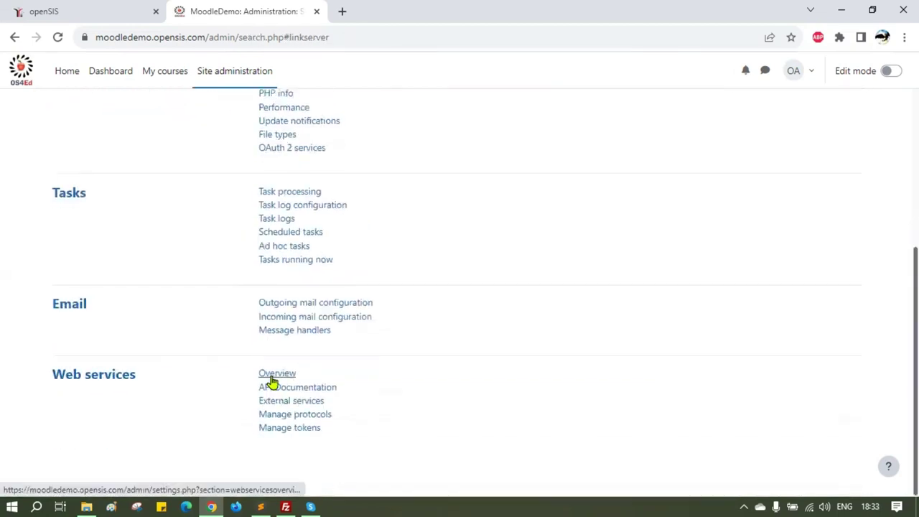
left_click(272, 407)
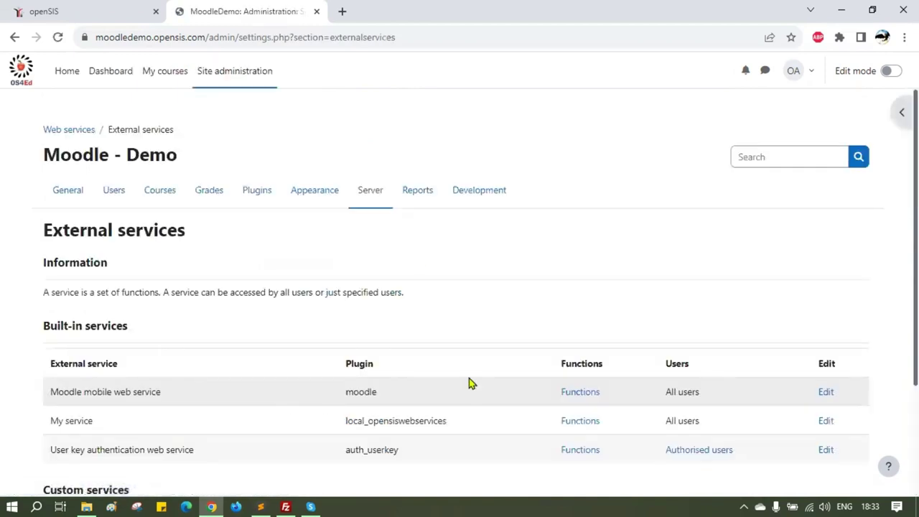
scroll(431, 302, "down", 3)
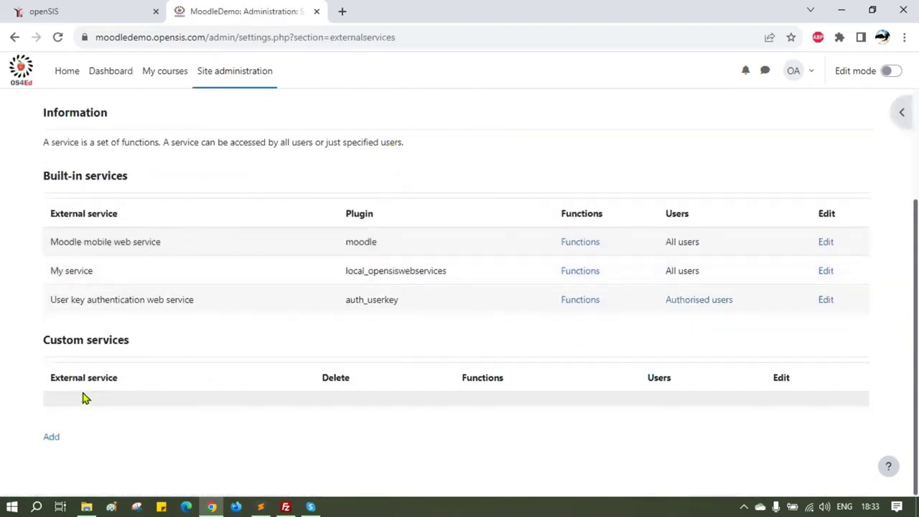
left_click(47, 441)
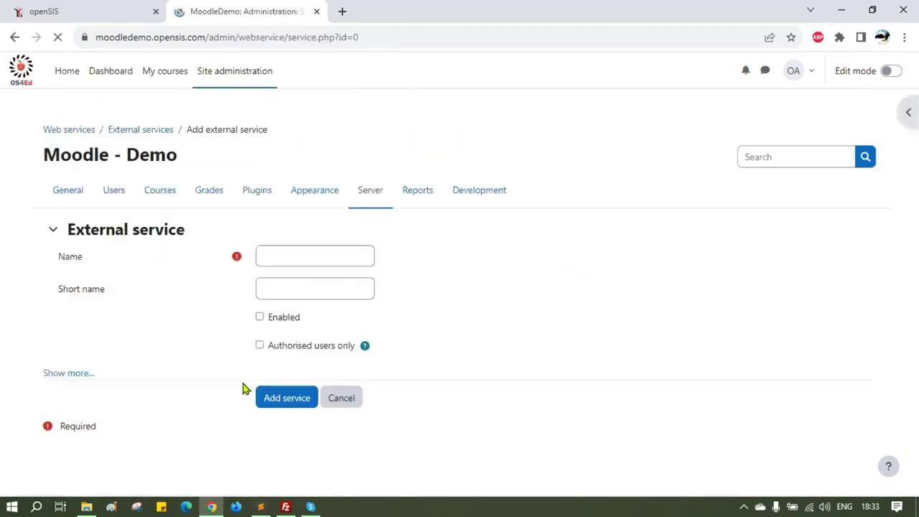
left_click(327, 259)
type("o")
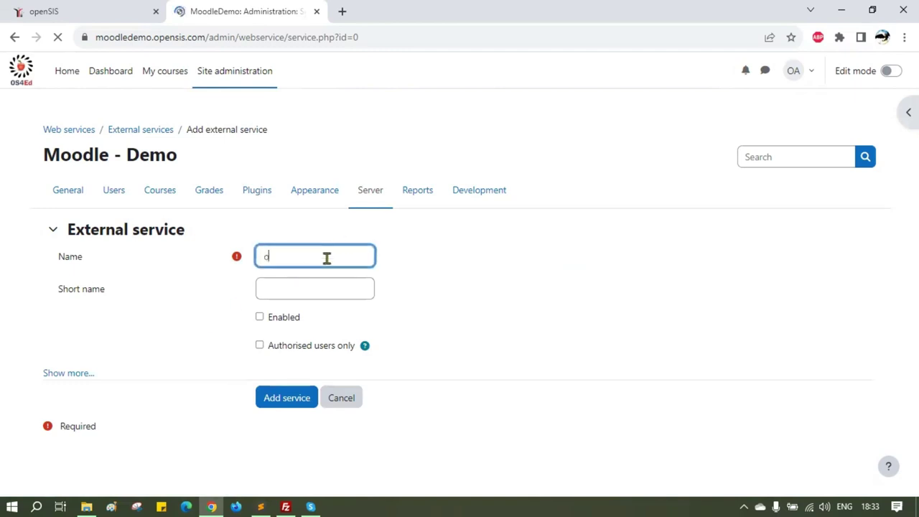
type("pensis")
left_click(290, 288)
Step: Tick Enabled, Can download files and Can upload files, then save the opensis service
left_click(69, 373)
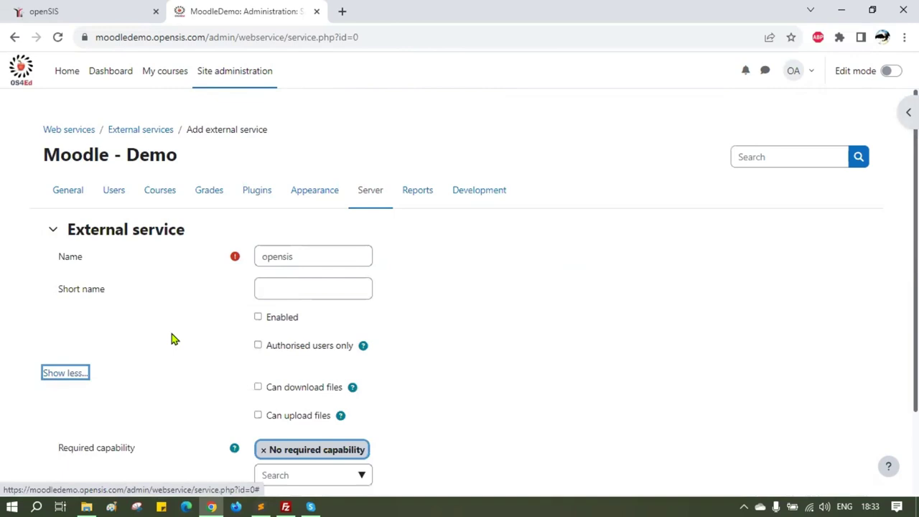
scroll(176, 330, "down", 1)
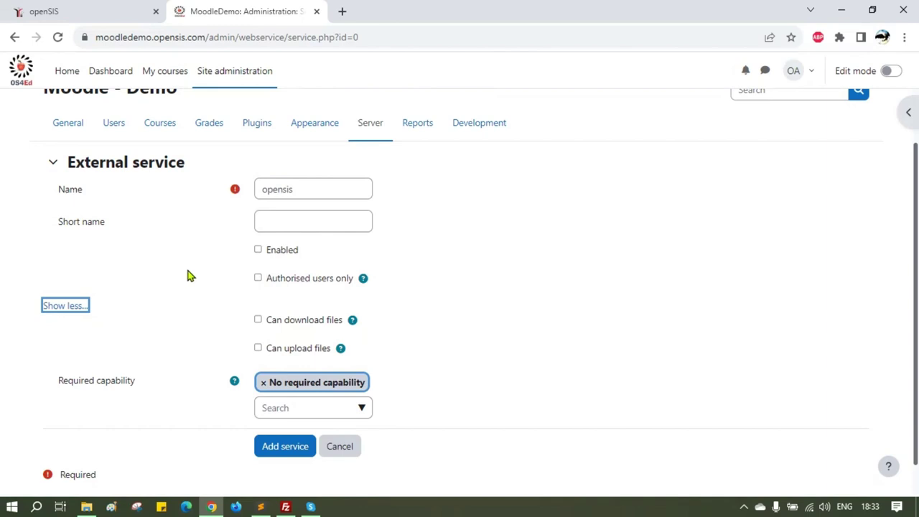
left_click(295, 250)
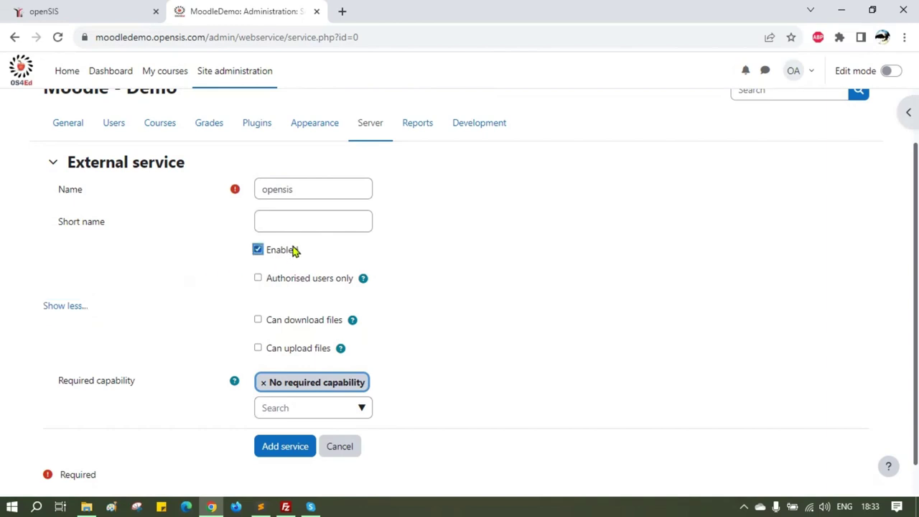
left_click(306, 321)
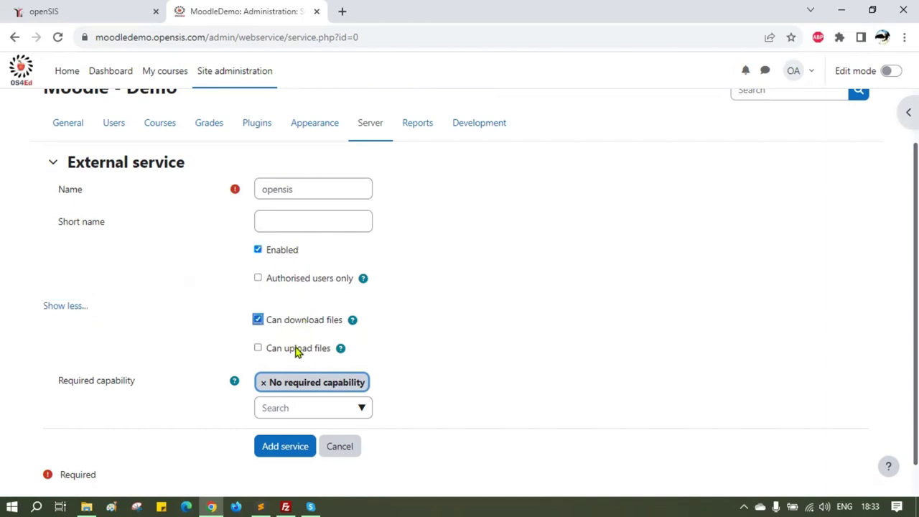
left_click(299, 350)
left_click(506, 301)
scroll(507, 300, "down", 1)
left_click(305, 451)
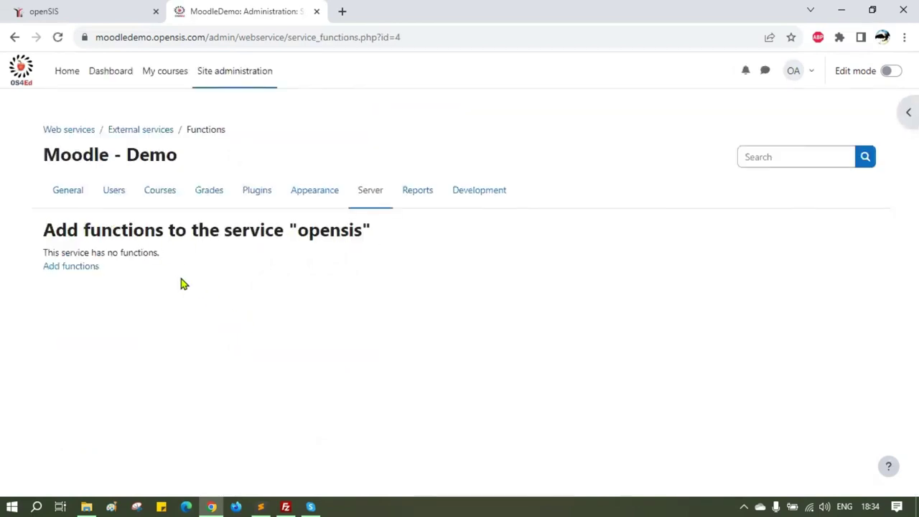
Step: Add auth_userkey_request_login_url to the opensis service
left_click(72, 267)
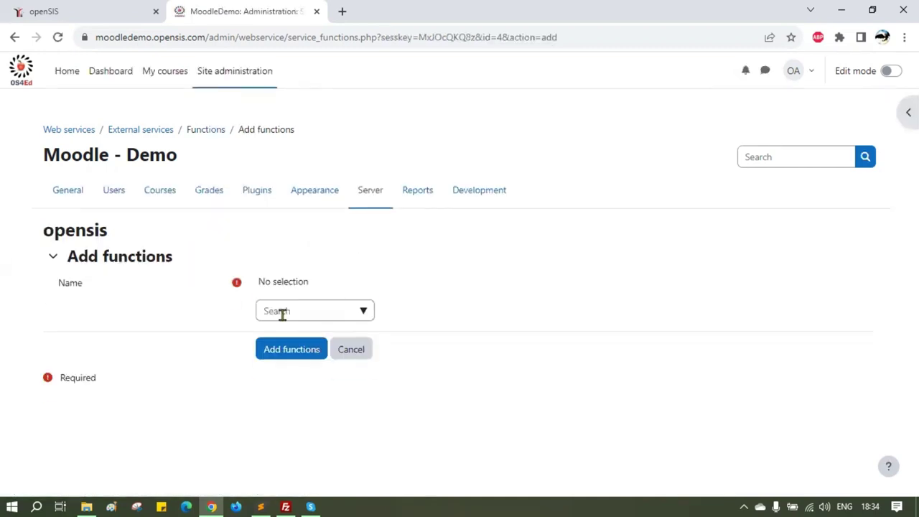
left_click(281, 313)
type("a")
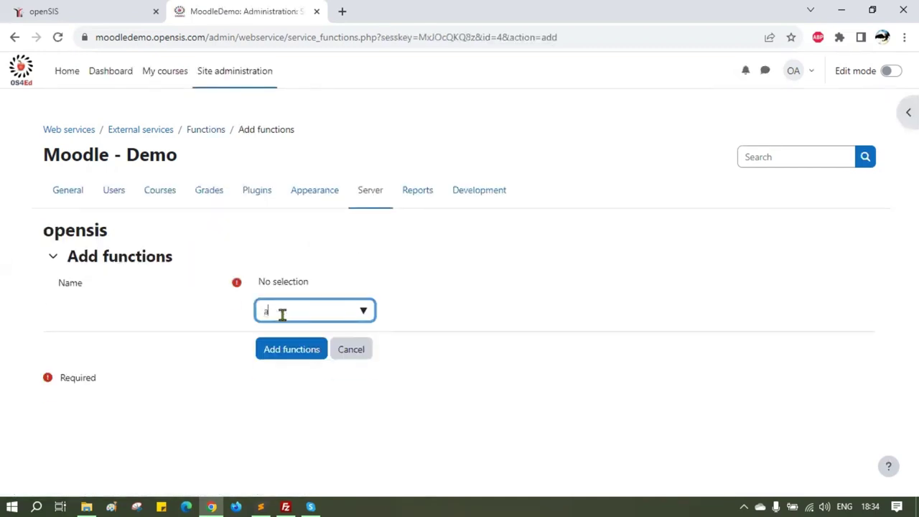
type("uth")
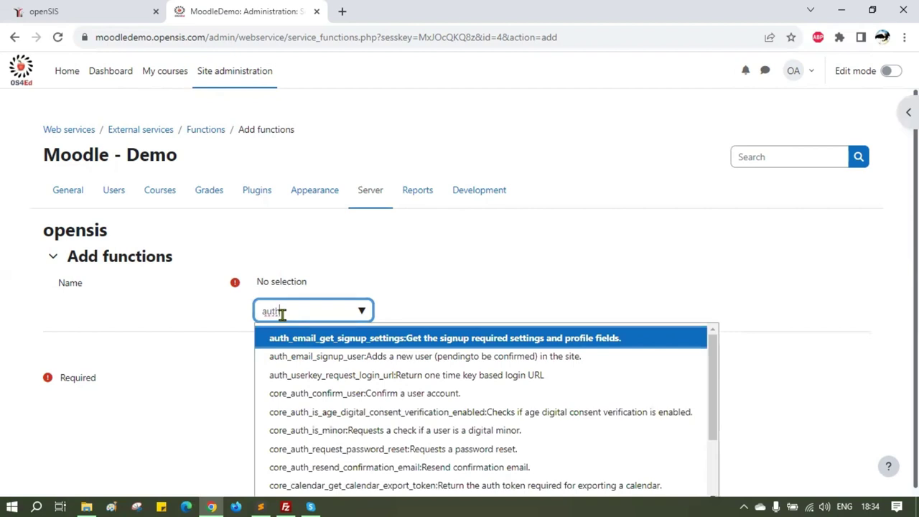
type("_user")
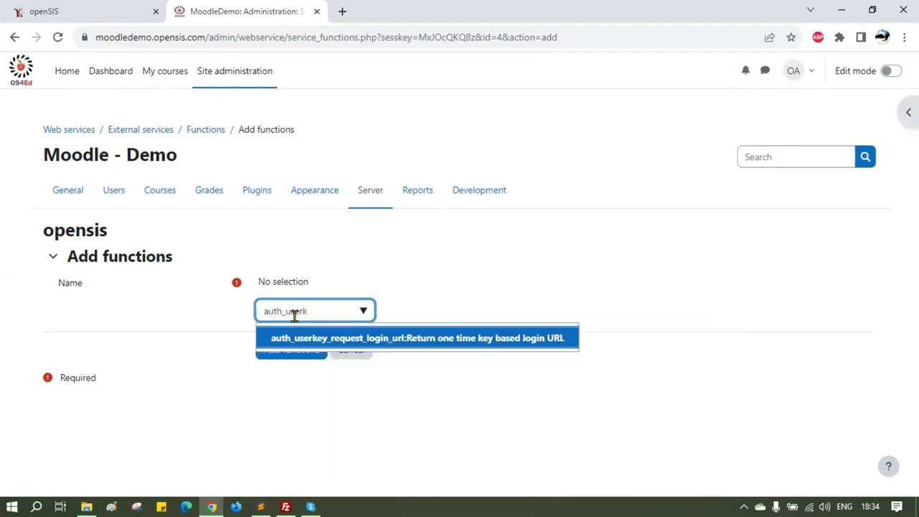
type("k")
left_click(366, 335)
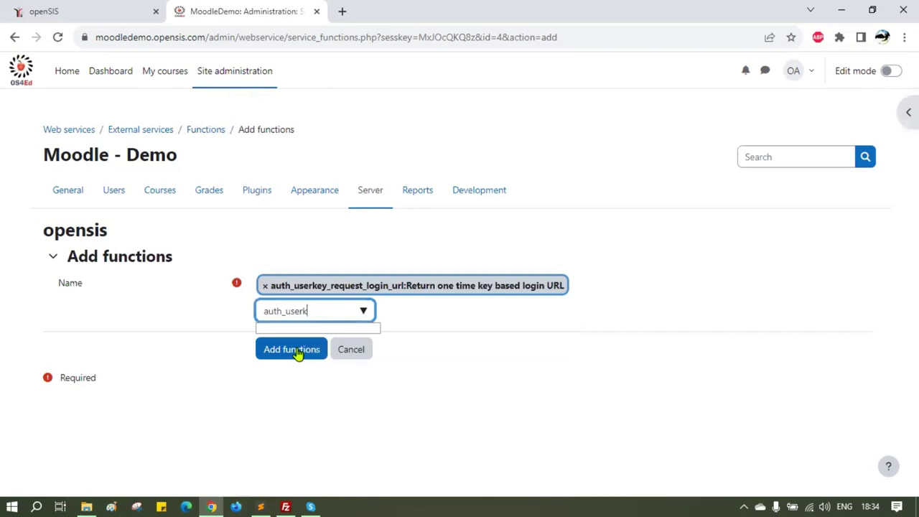
left_click(289, 356)
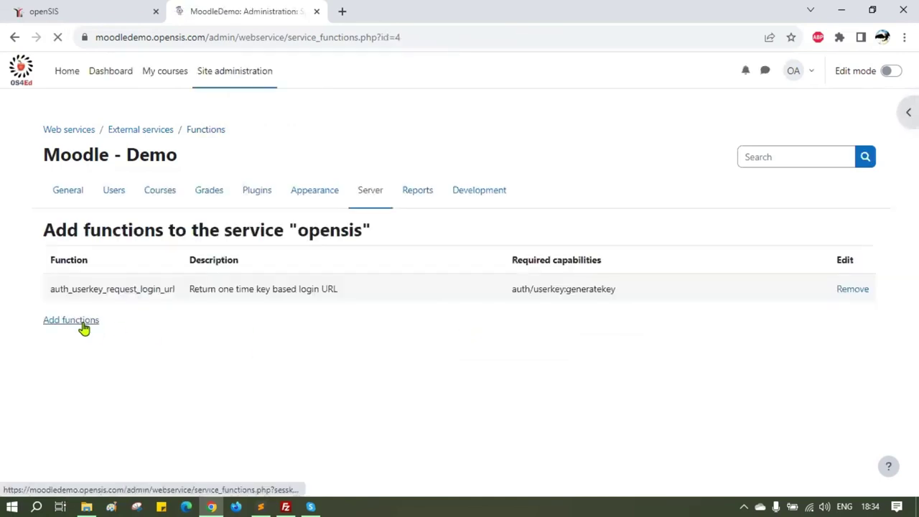
Step: Search for and select core_course_create_categories and core_course_create_courses as the next functions
left_click(71, 320)
left_click(296, 310)
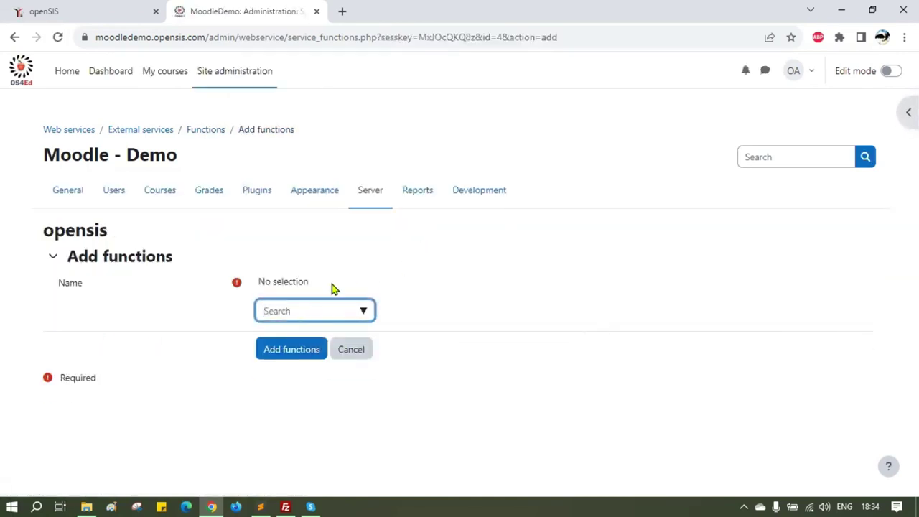
type("core_")
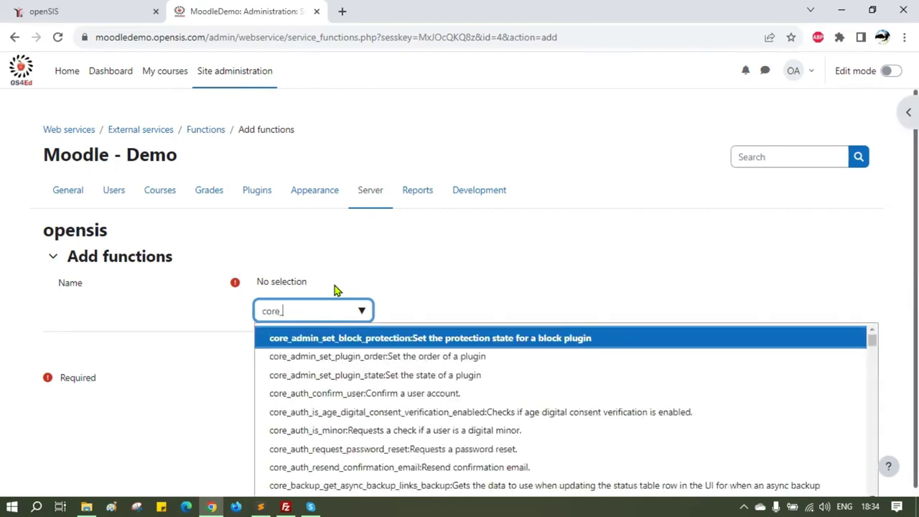
type("course_cat")
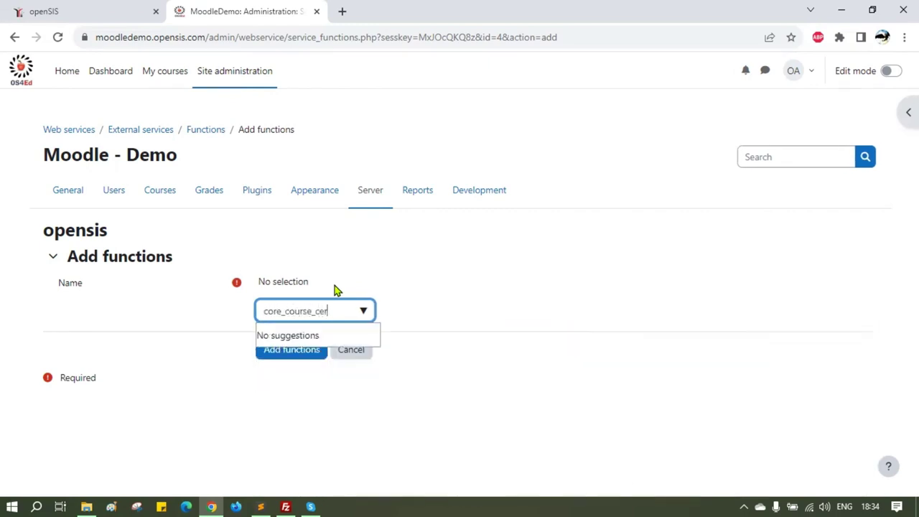
key("BackSpace")
key("BackSpace")
type("reate")
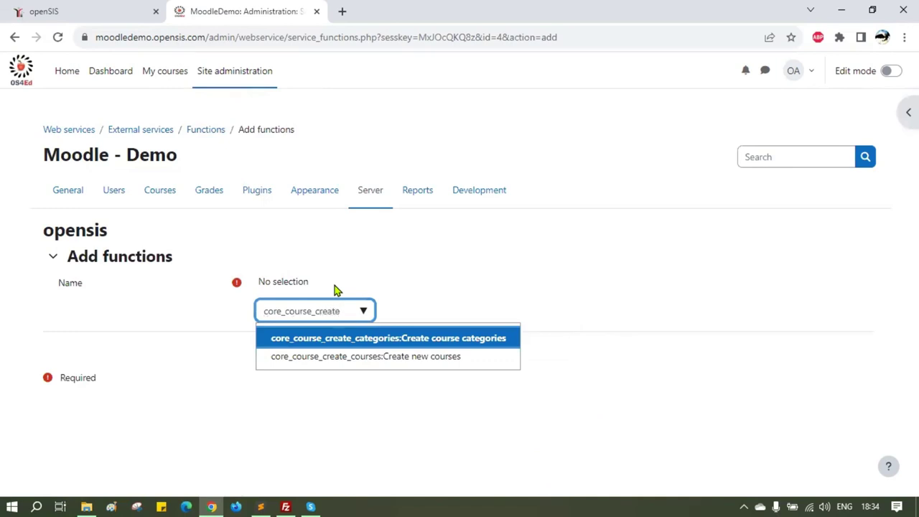
left_click(341, 343)
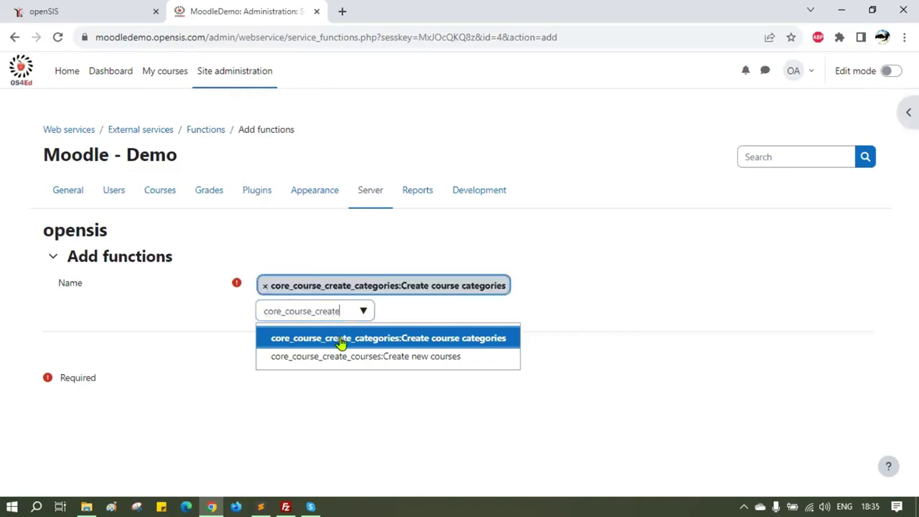
left_click(318, 339)
double_click(320, 311)
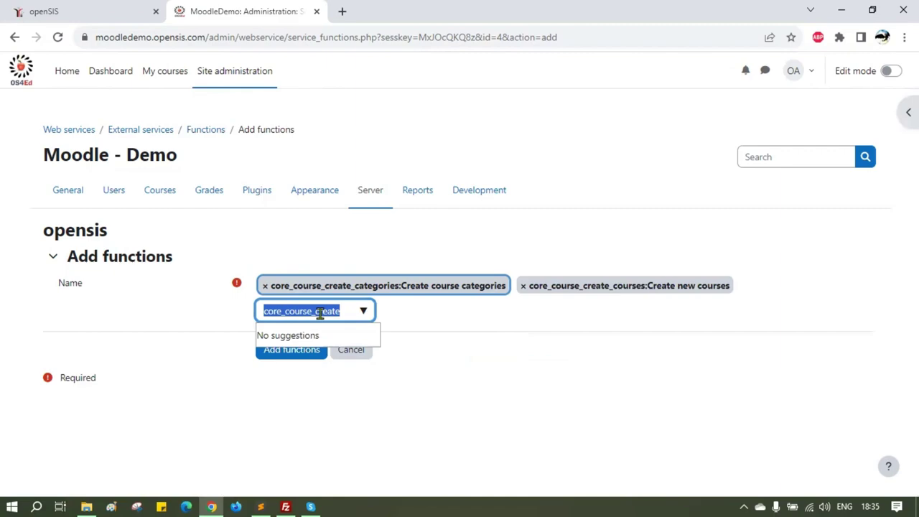
key("BackSpace")
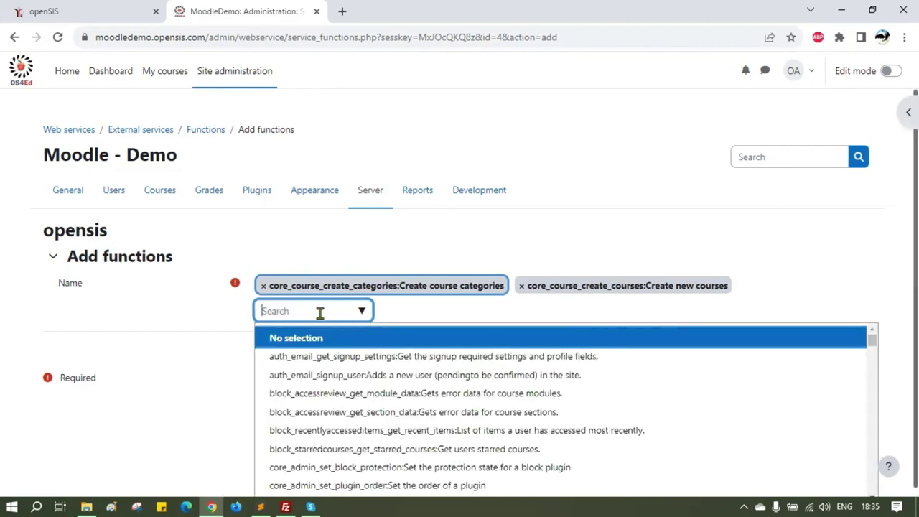
Step: Review the opensis function list down to mod_quiz_get_quizzes_by_courses, then return to Site administration
type("co")
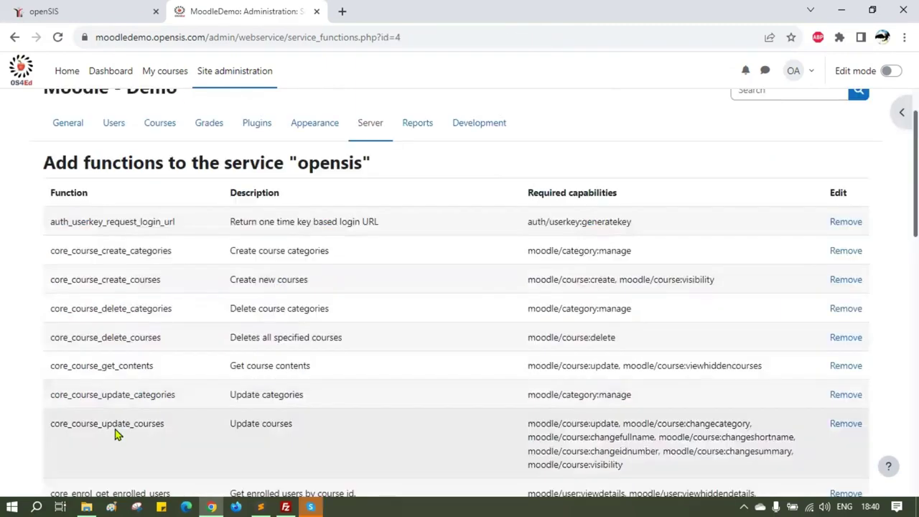
double_click(114, 428)
scroll(171, 223, "down", 5)
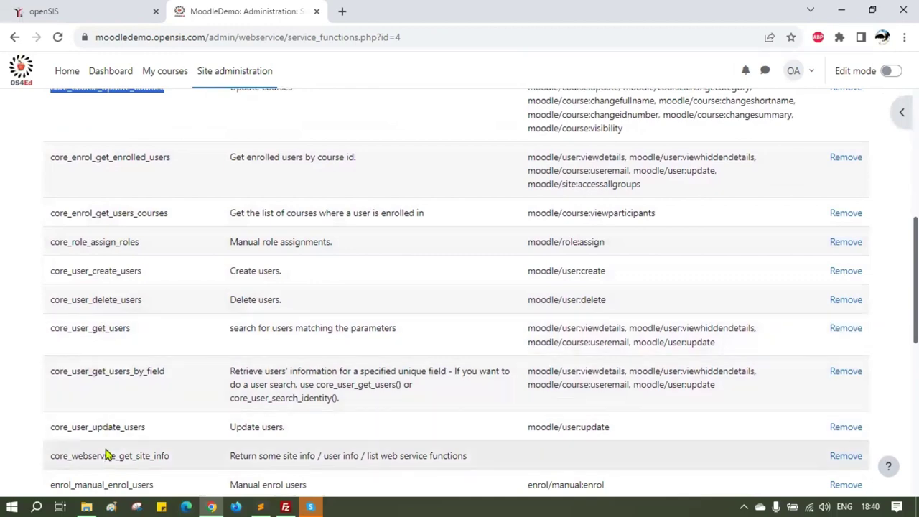
double_click(103, 485)
scroll(102, 485, "down", 5)
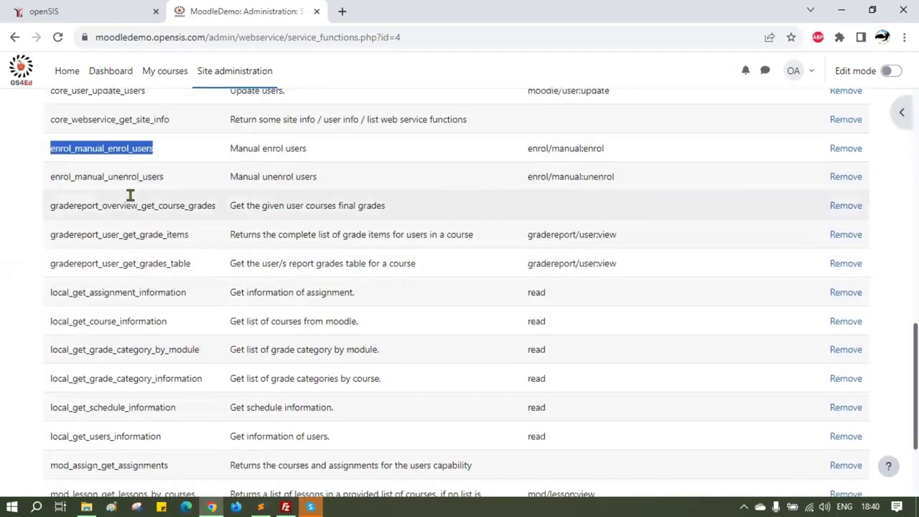
double_click(113, 379)
scroll(201, 284, "down", 1)
scroll(201, 283, "down", 2)
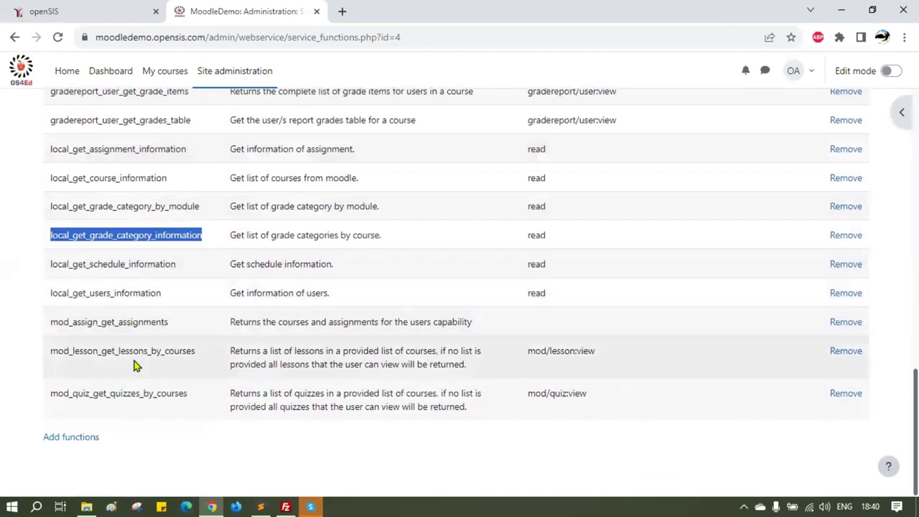
left_click(210, 336)
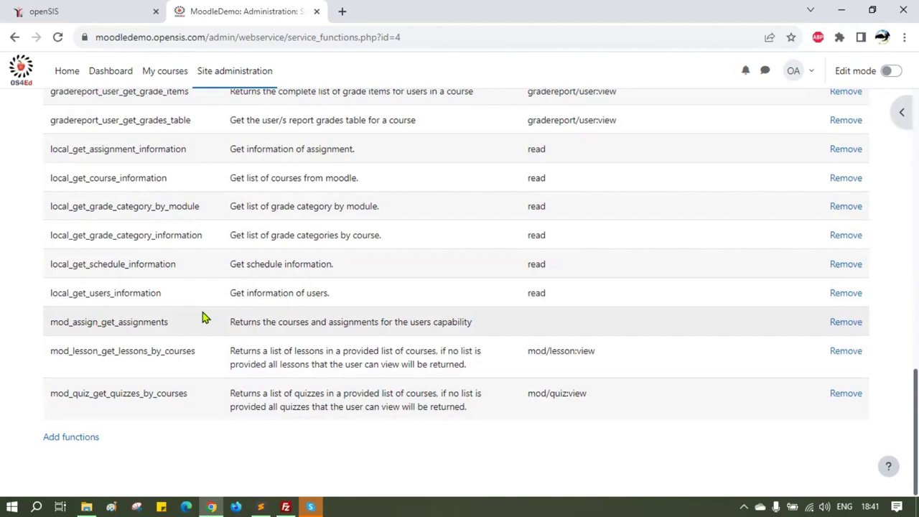
scroll(204, 309, "up", 10)
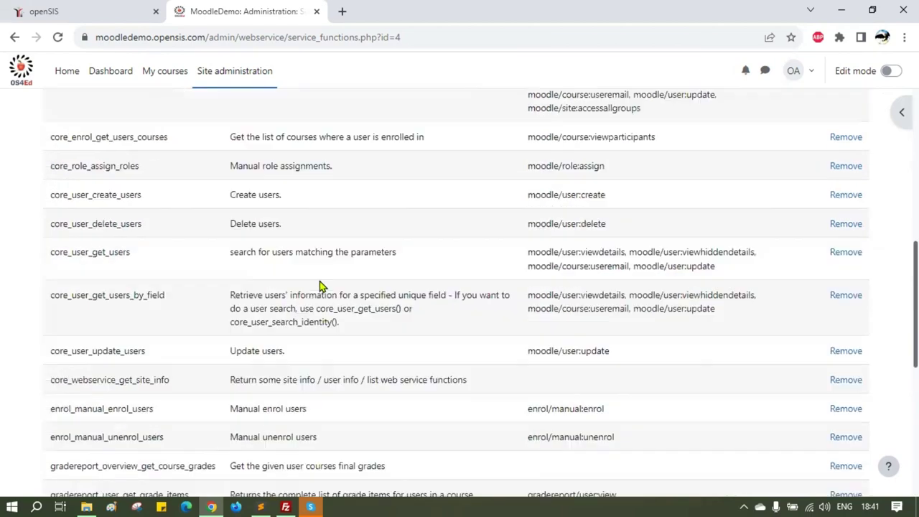
left_click(80, 202)
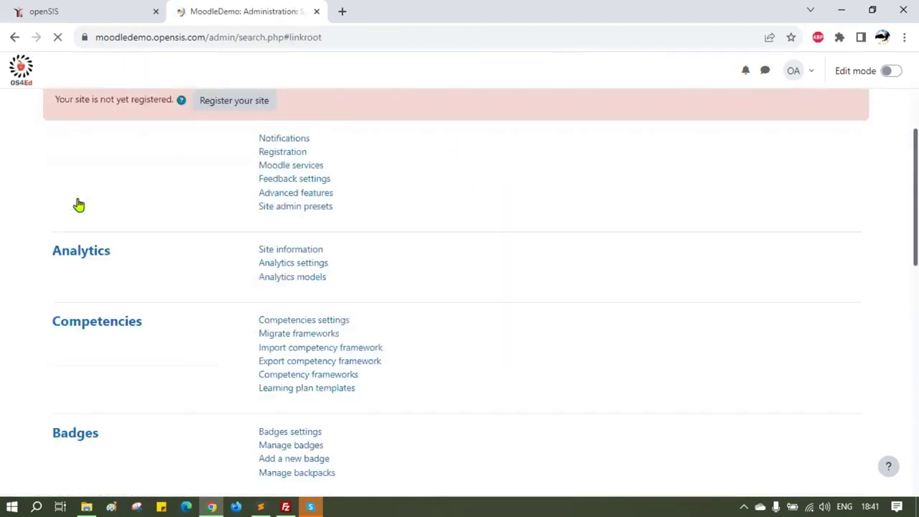
Step: Check in Advanced features that Enable web services is ticked
left_click(295, 194)
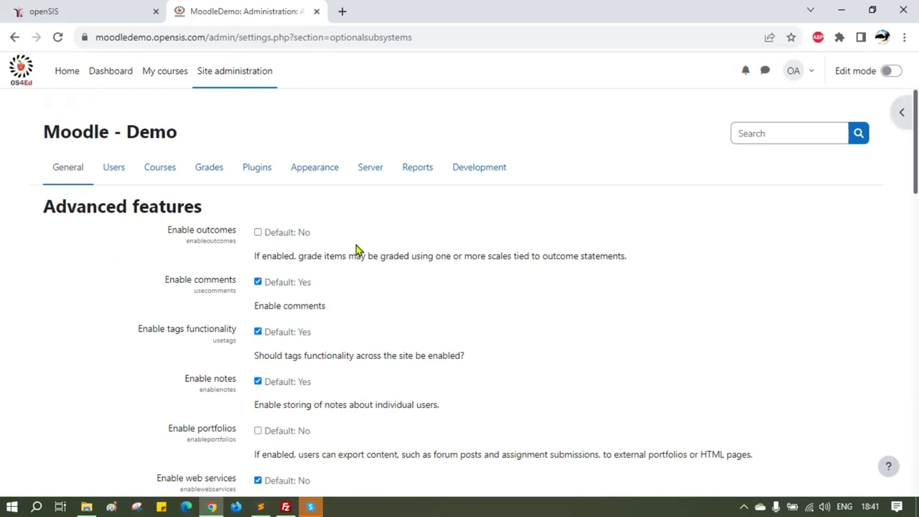
scroll(356, 248, "down", 2)
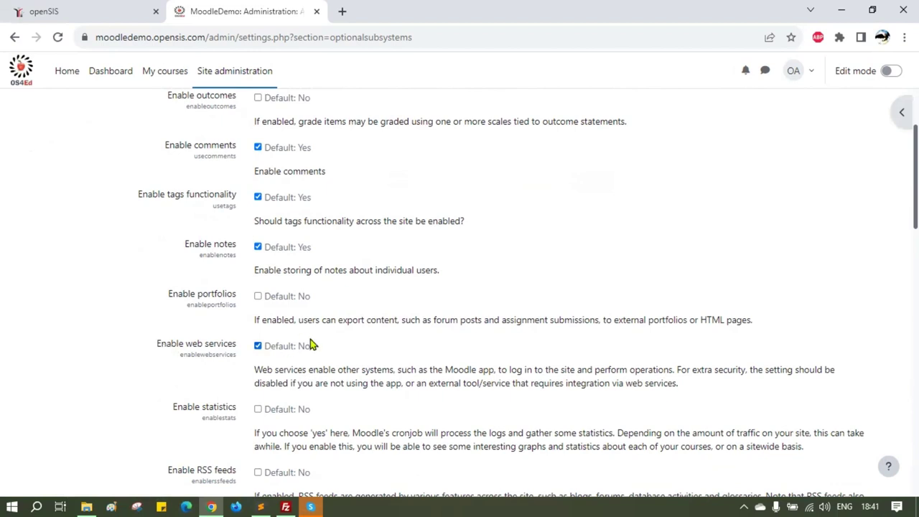
scroll(312, 342, "up", 2)
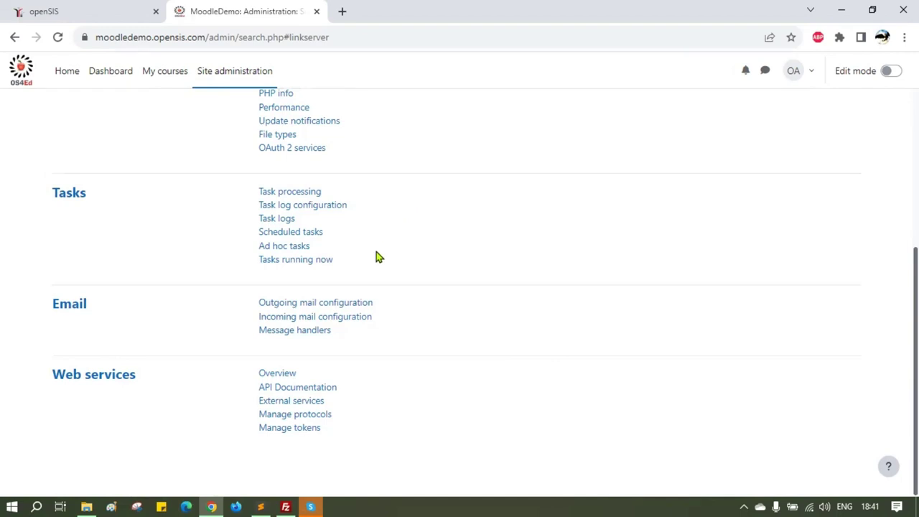
Step: Open External services and view the authorised users for the User key authentication service
left_click(303, 403)
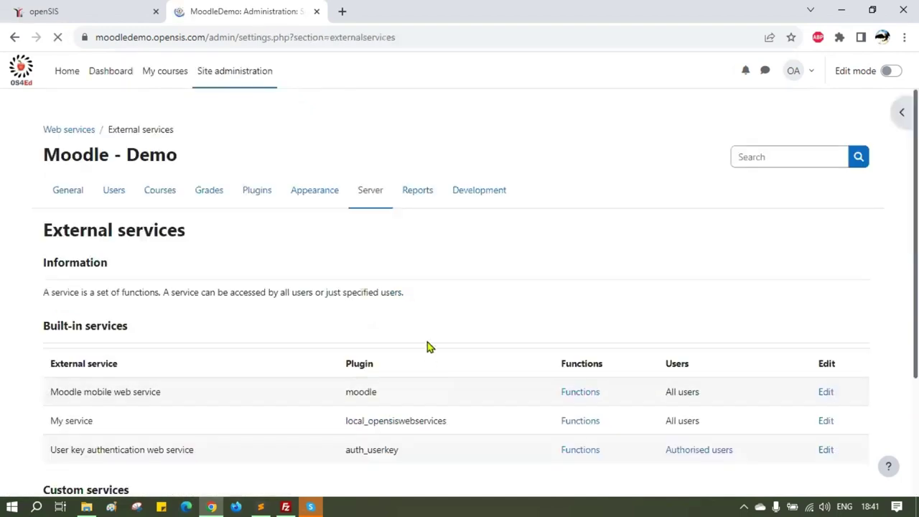
scroll(428, 343, "down", 3)
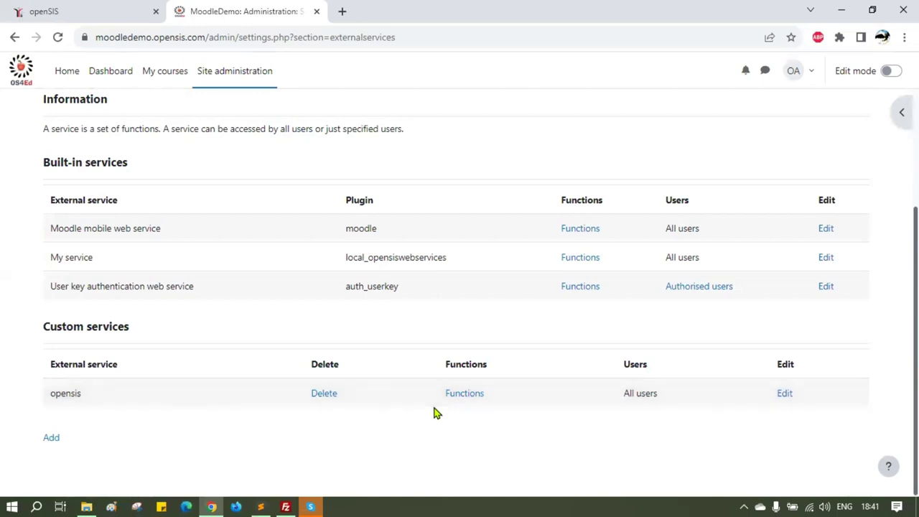
scroll(434, 411, "up", 1)
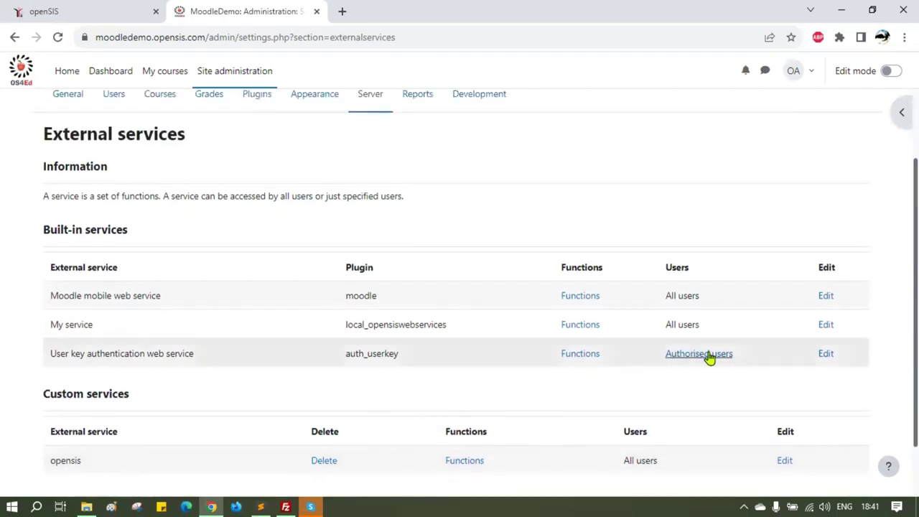
left_click(707, 356)
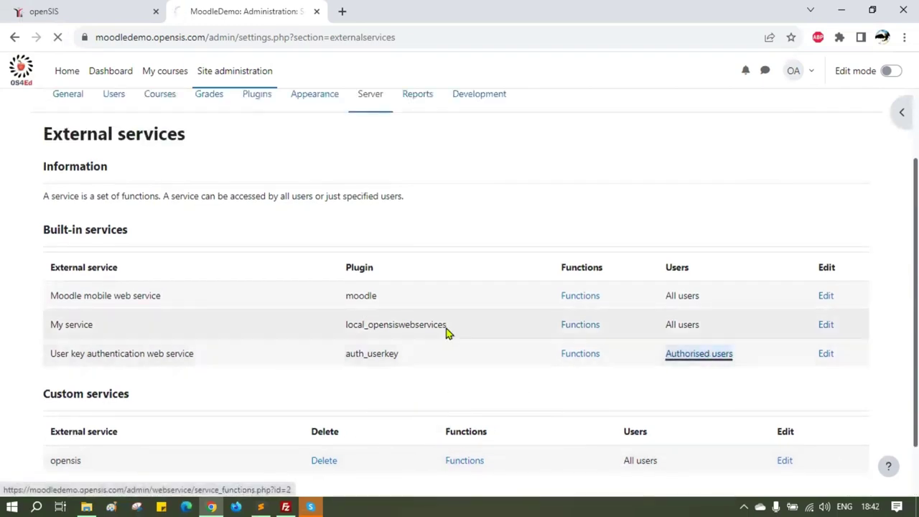
Step: Authorise the developer user and then the administrator user for the User key authentication web service
scroll(568, 262, "down", 1)
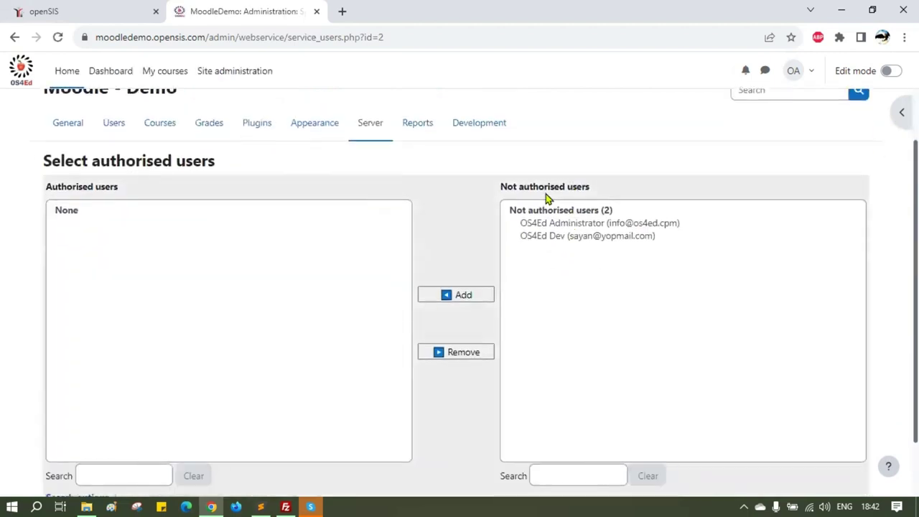
left_click(575, 237)
left_click(463, 295)
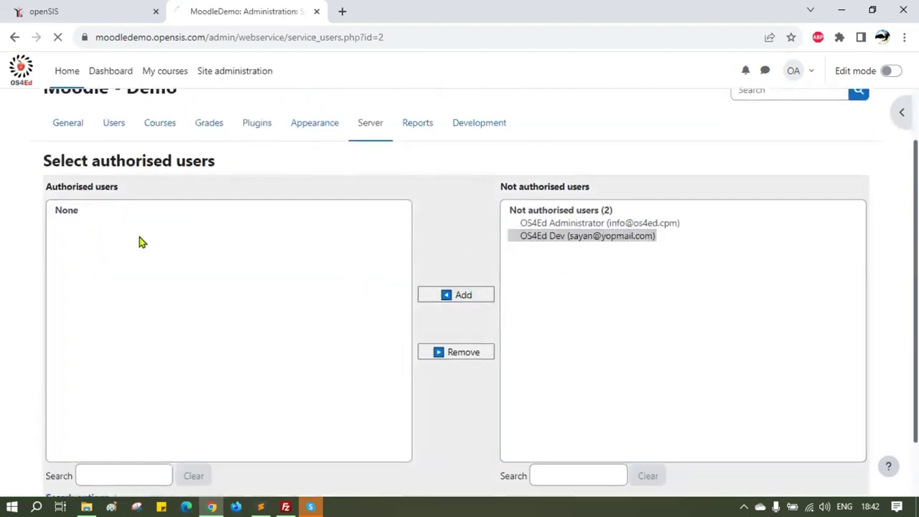
scroll(158, 273, "down", 3)
scroll(510, 267, "up", 2)
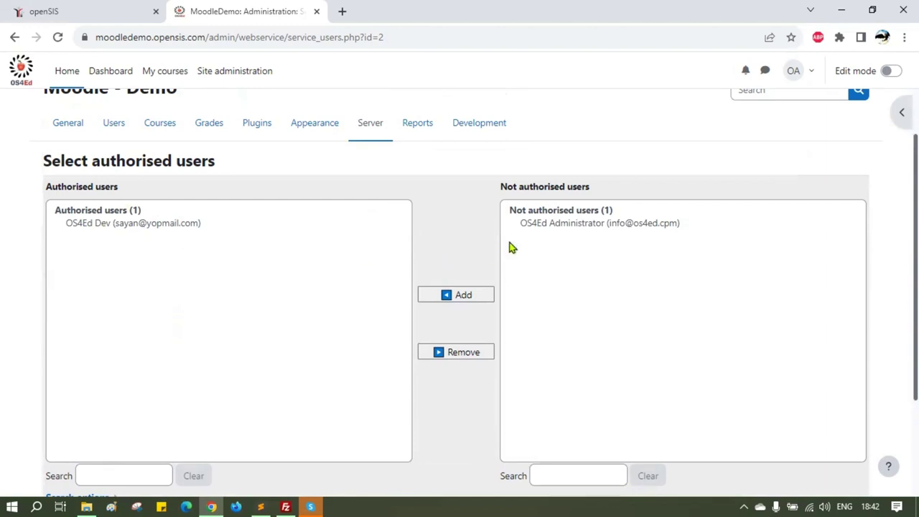
left_click(564, 224)
left_click(456, 294)
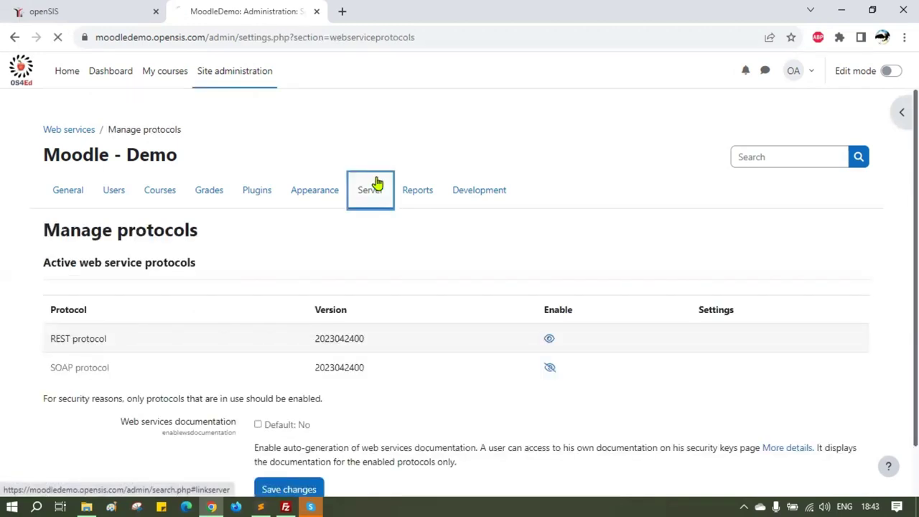
left_click(370, 193)
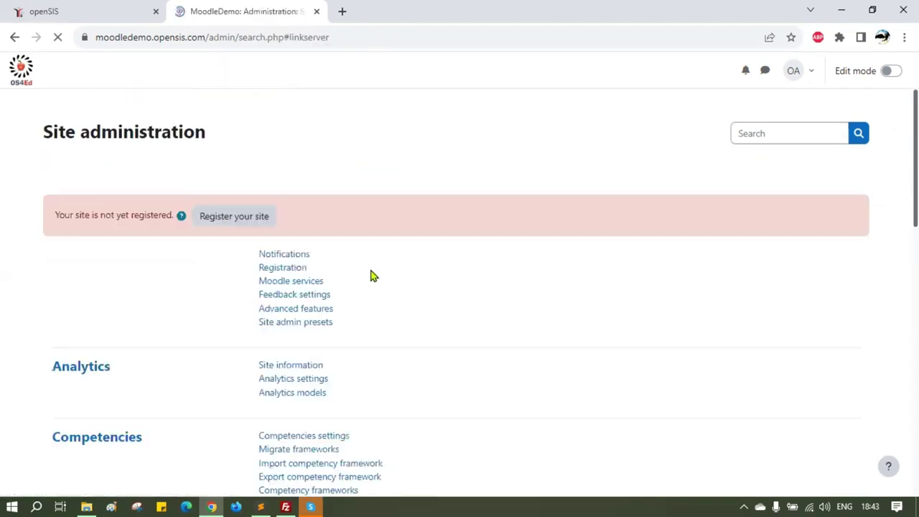
left_click(302, 416)
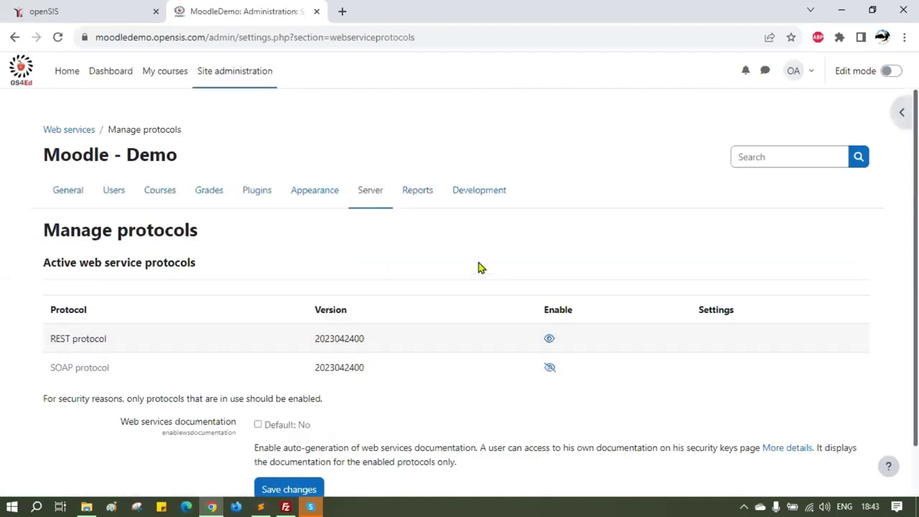
scroll(179, 287, "down", 1)
left_click_drag(51, 283, 111, 287)
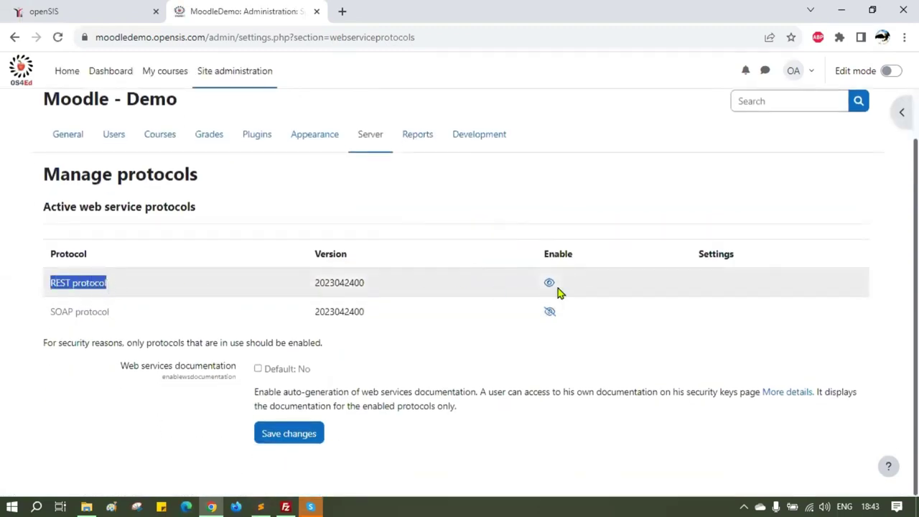
left_click(562, 362)
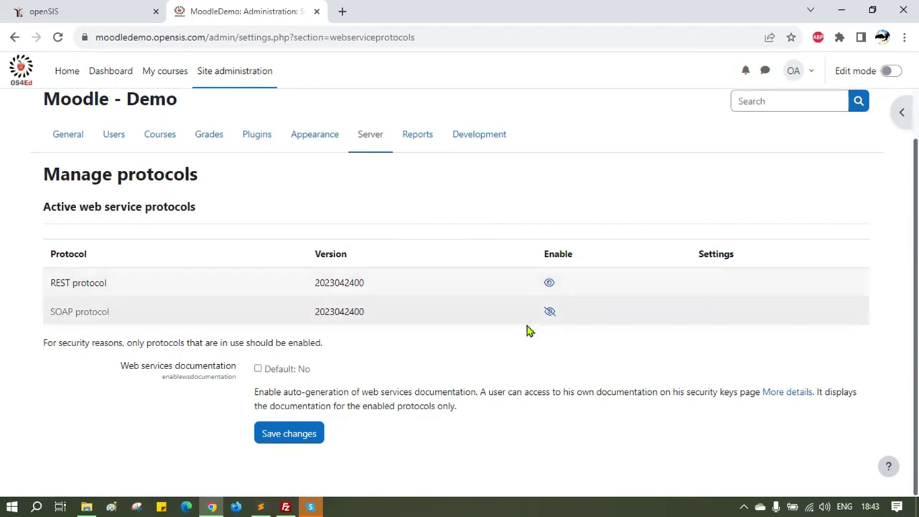
left_click(374, 140)
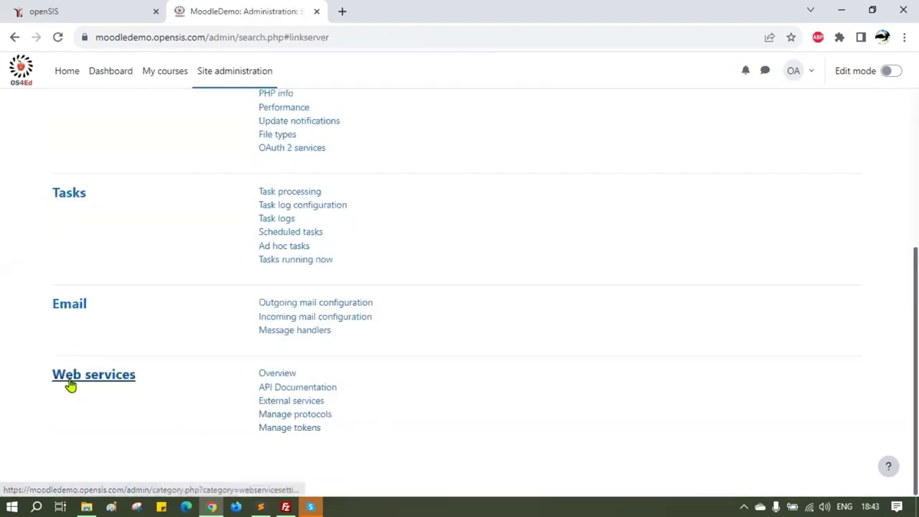
Step: Create a User key authentication web service token for OS4Ed Administrator, found by searching 'ope'
left_click(284, 430)
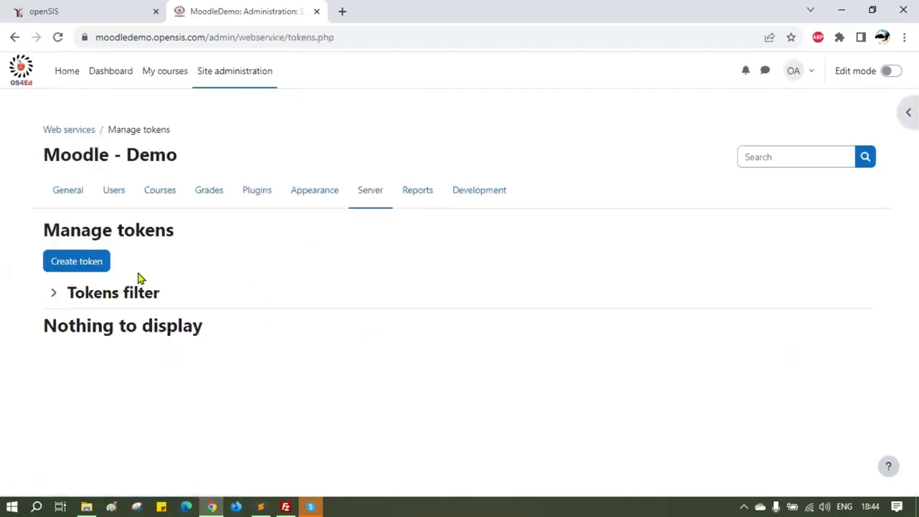
left_click(85, 268)
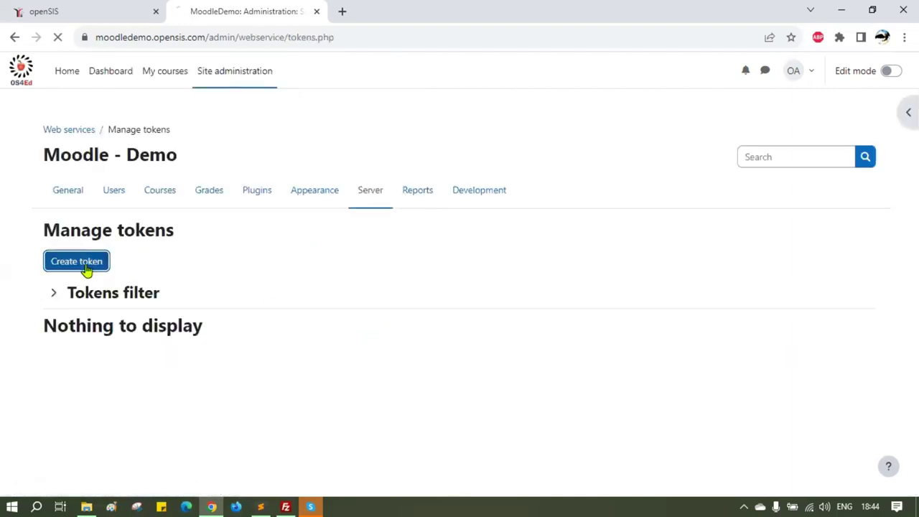
scroll(409, 261, "down", 1)
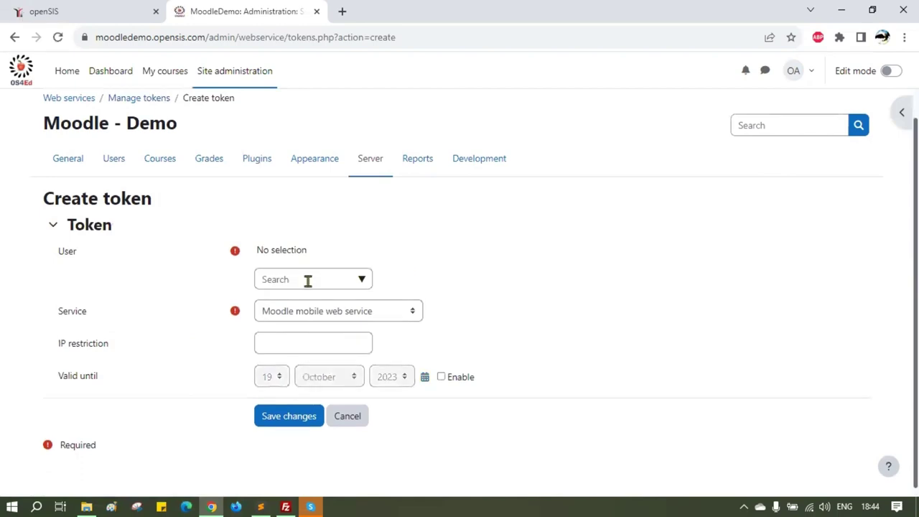
left_click(308, 280)
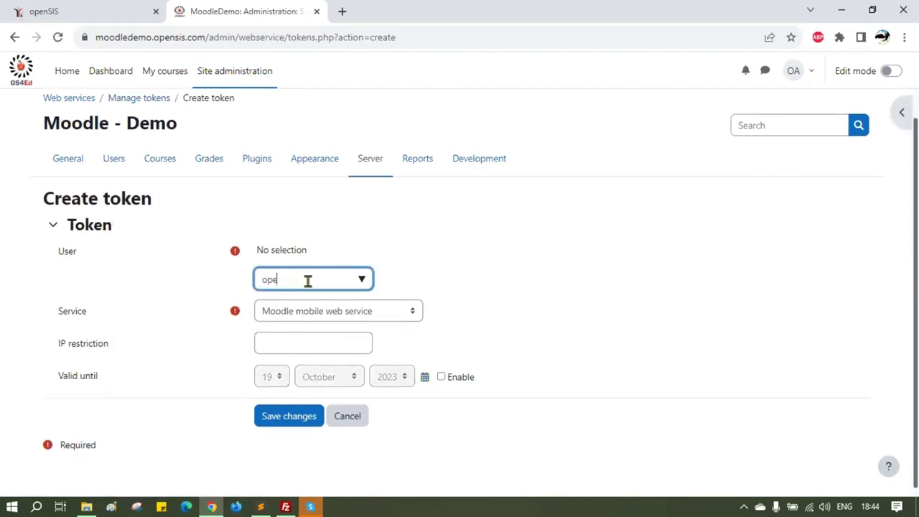
type("ope")
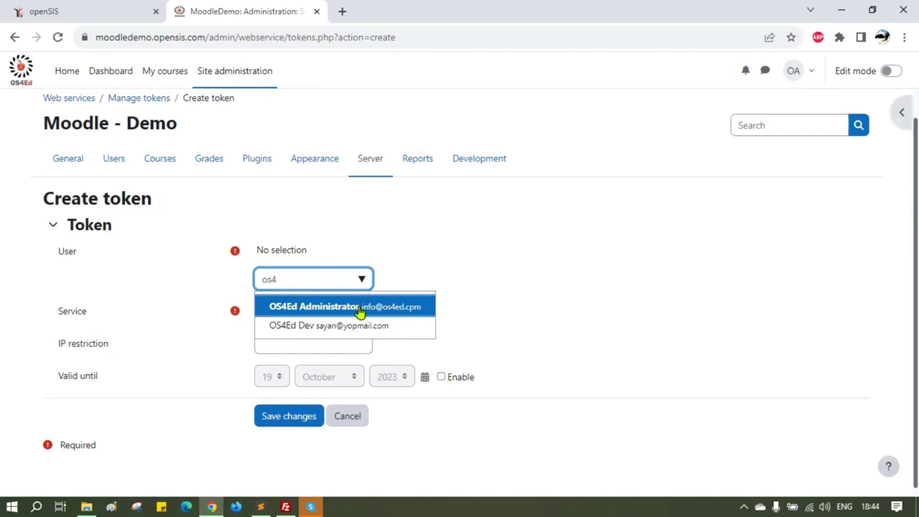
left_click(360, 309)
left_click(308, 316)
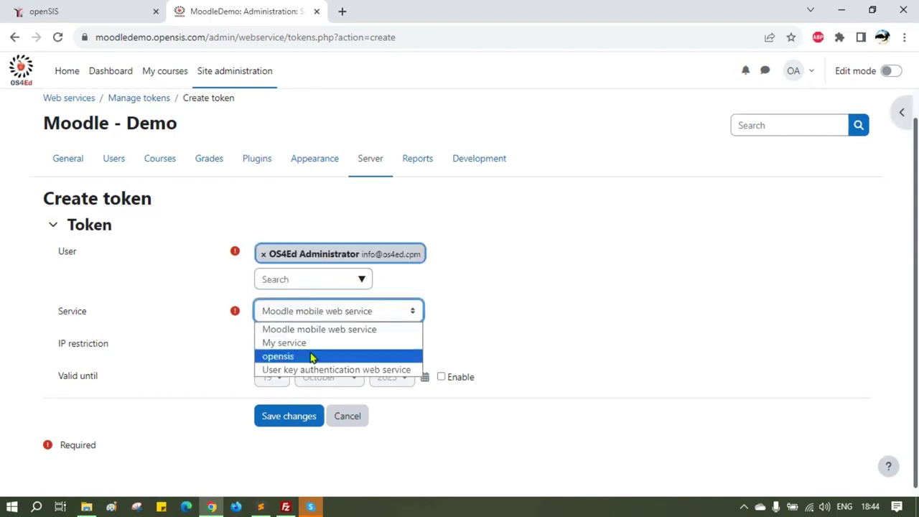
left_click(357, 371)
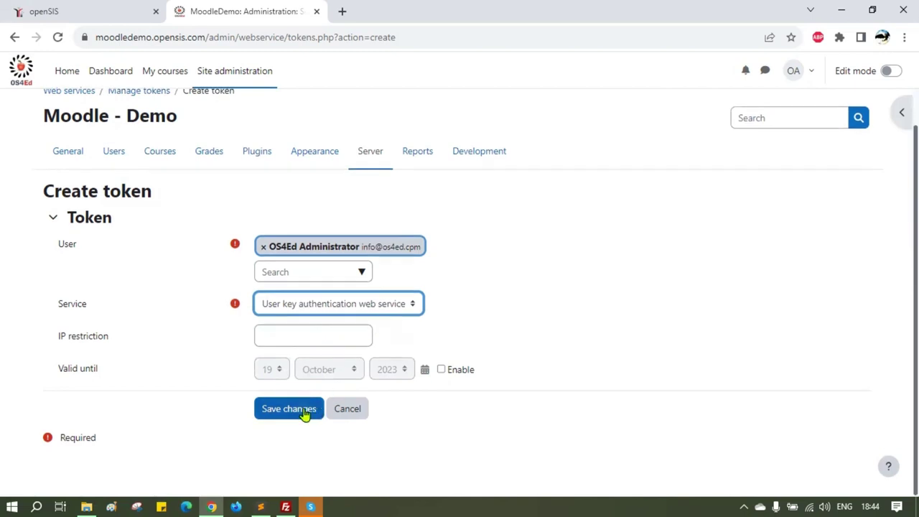
left_click(282, 409)
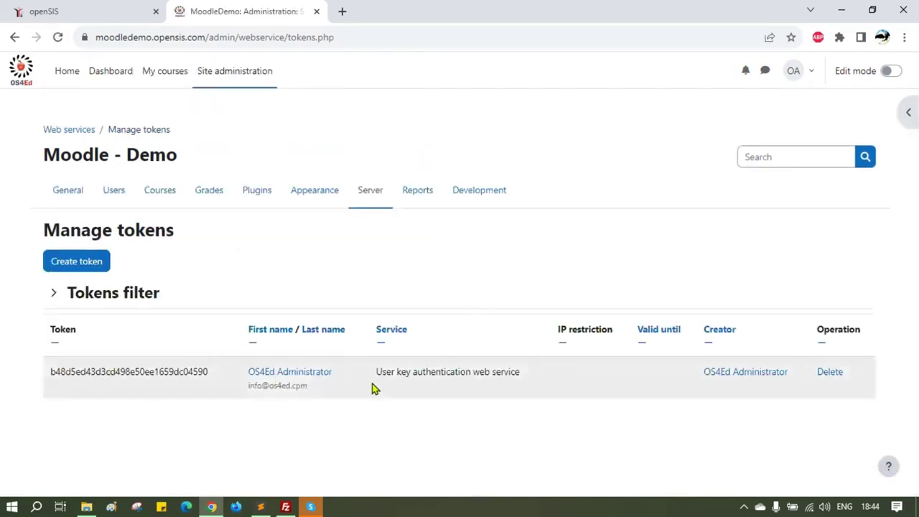
left_click_drag(377, 372, 522, 379)
Step: Create another token for OS4Ed Administrator, this time on the opensis service
left_click(480, 374)
left_click(64, 268)
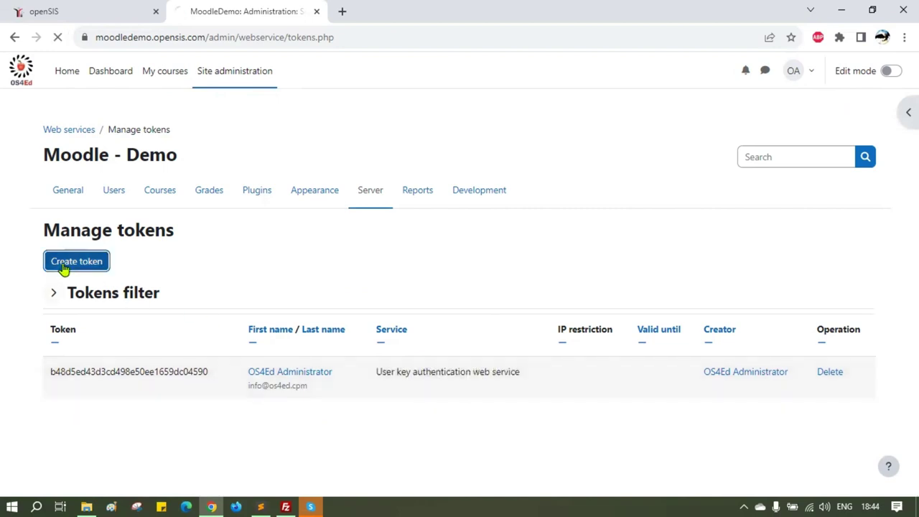
scroll(388, 282, "down", 1)
left_click(303, 280)
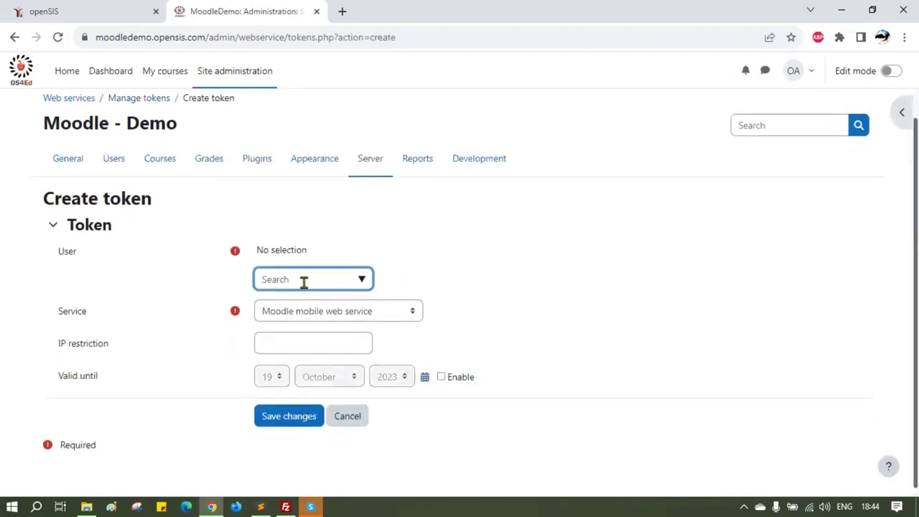
left_click(328, 307)
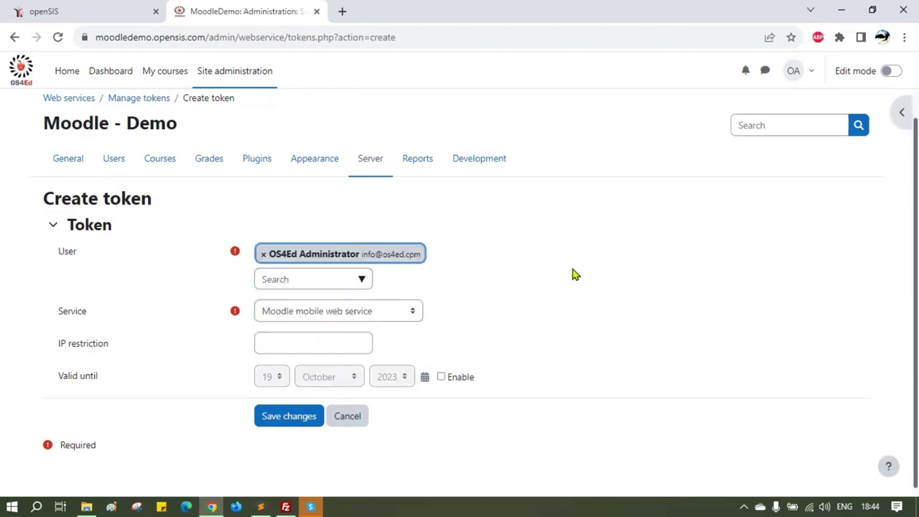
left_click(327, 305)
left_click(278, 349)
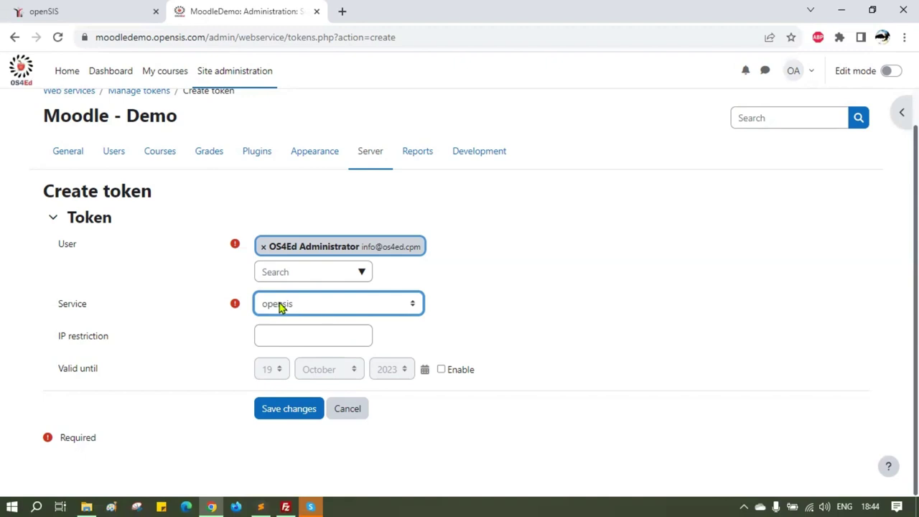
left_click(287, 409)
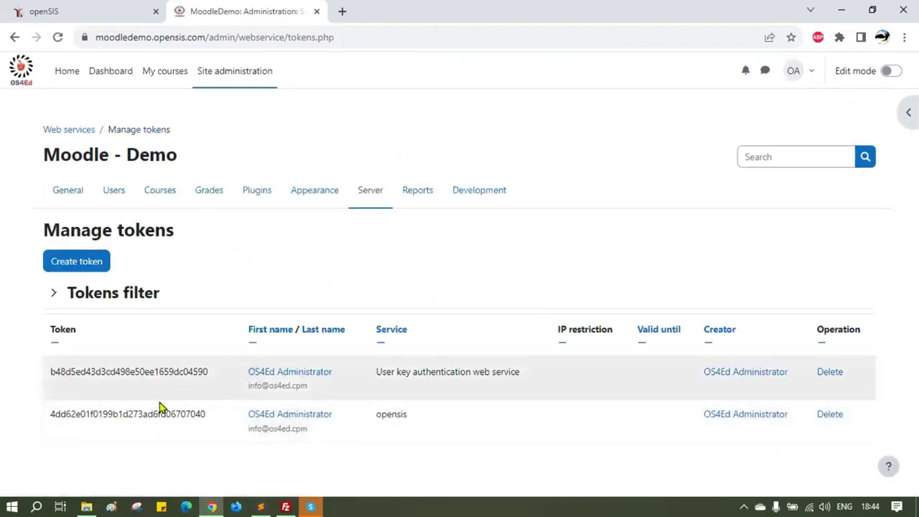
left_click(101, 21)
scroll(93, 318, "down", 2)
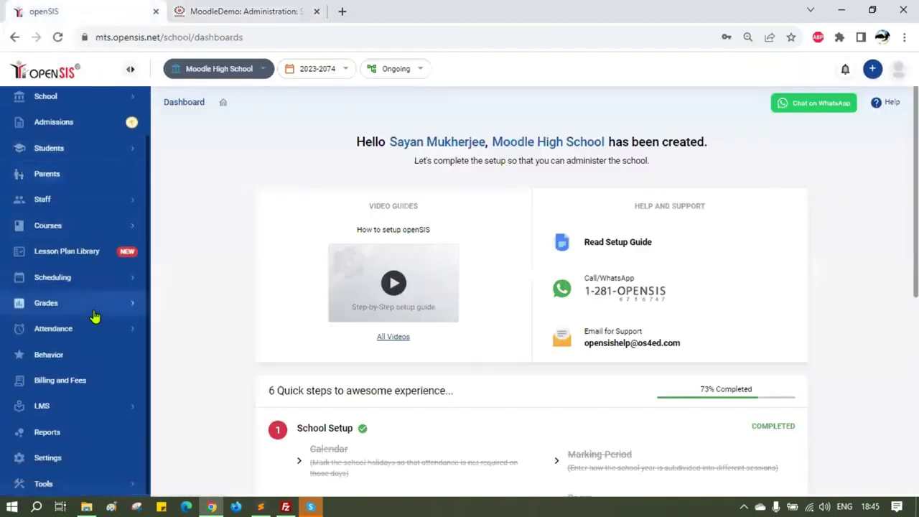
left_click(85, 416)
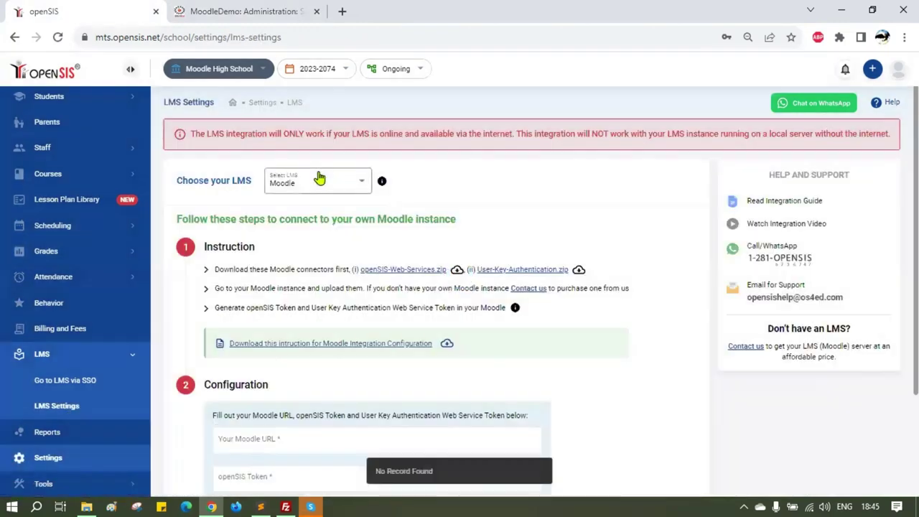
scroll(320, 177, "down", 1)
scroll(327, 251, "down", 1)
left_click(289, 323)
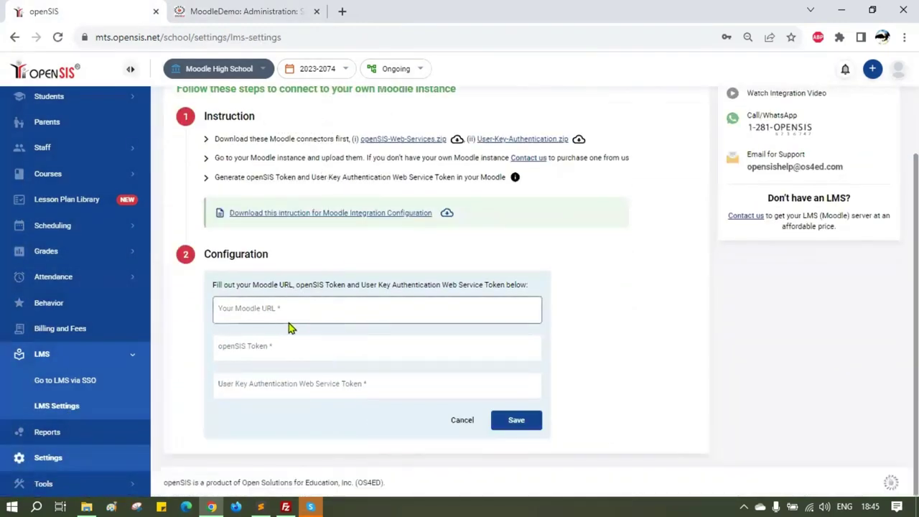
left_click(278, 9)
left_click_drag(208, 36, 99, 66)
key("ctrl+c")
left_click(148, 8)
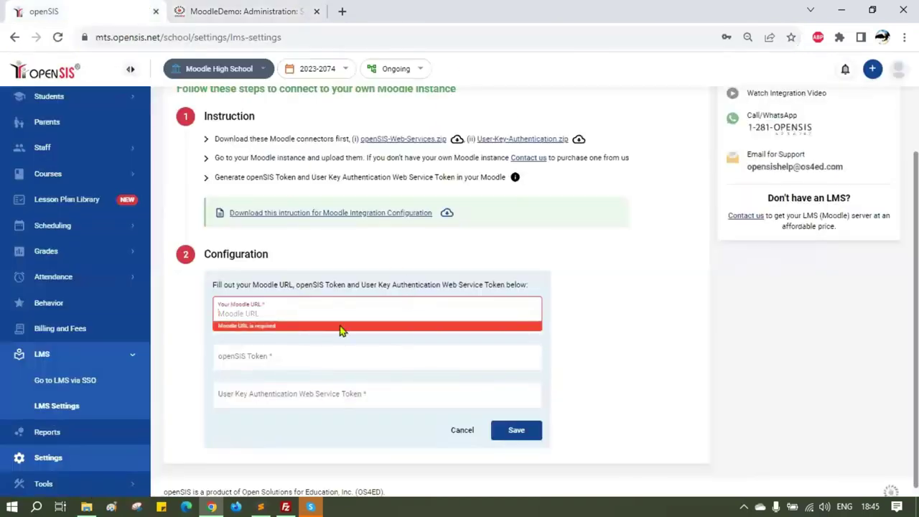
left_click(291, 310)
key("ctrl+v")
key("BackSpace")
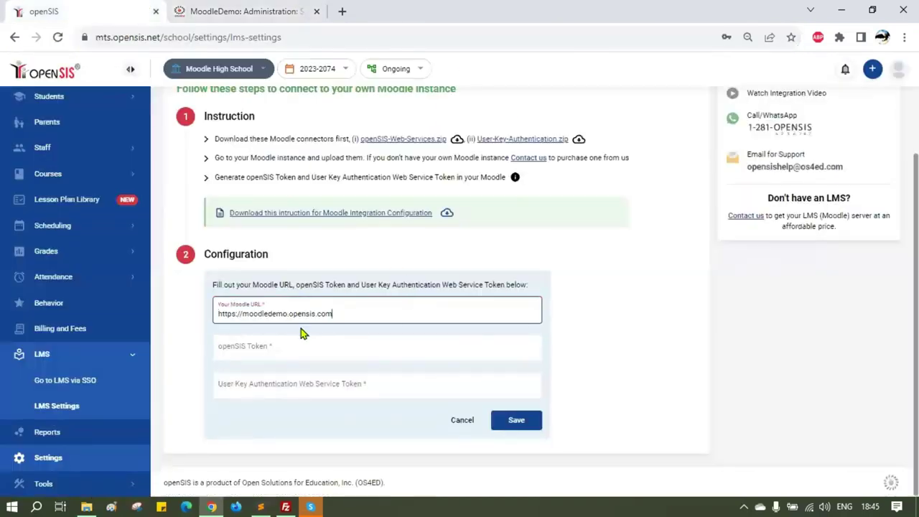
Step: Copy the opensis service token from Moodle into the openSIS Token field
left_click(281, 352)
left_click(245, 10)
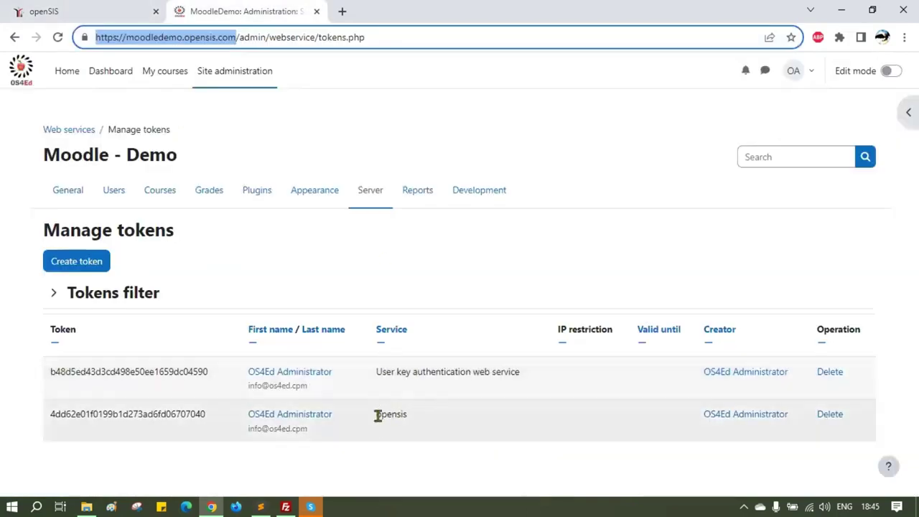
left_click(378, 416)
double_click(171, 413)
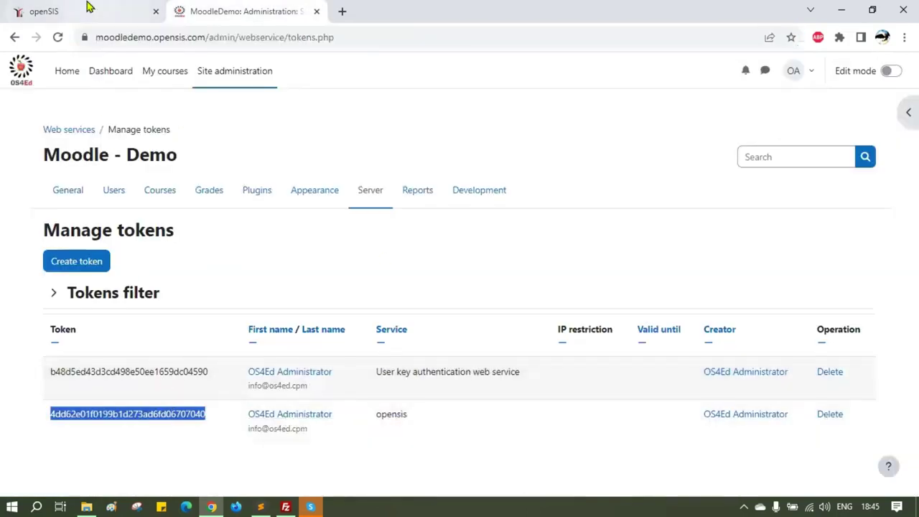
key("ctrl+shift+Tab")
key("ctrl+v")
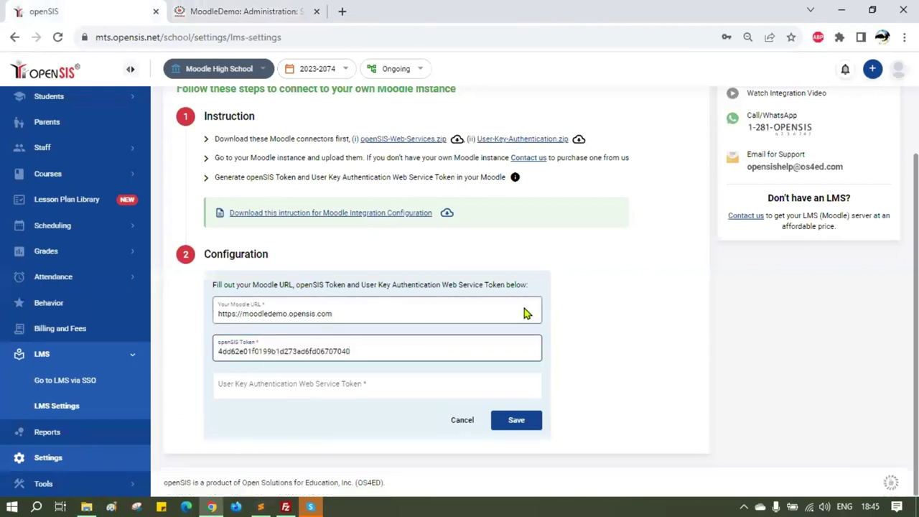
key("ctrl+Tab")
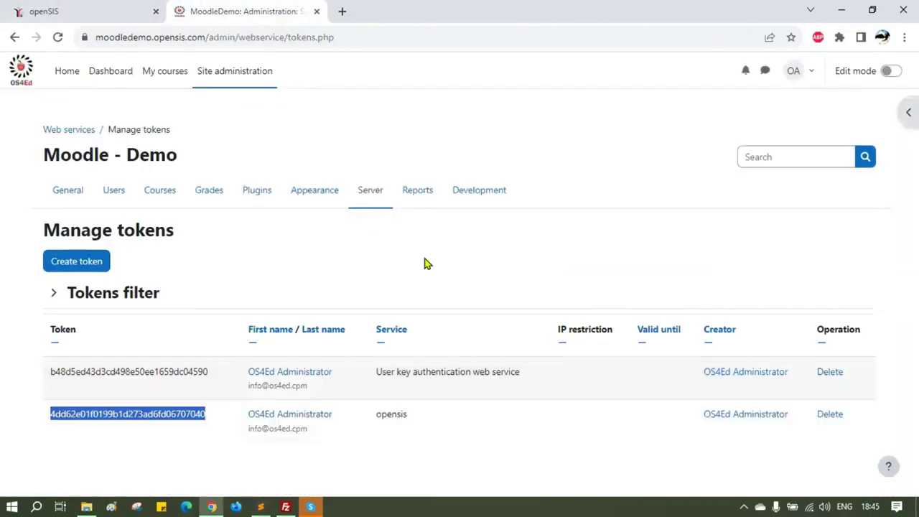
Step: Copy the user key authentication token from Moodle into the User Key Authentication token field
left_click_drag(378, 371, 538, 373)
left_click(386, 386)
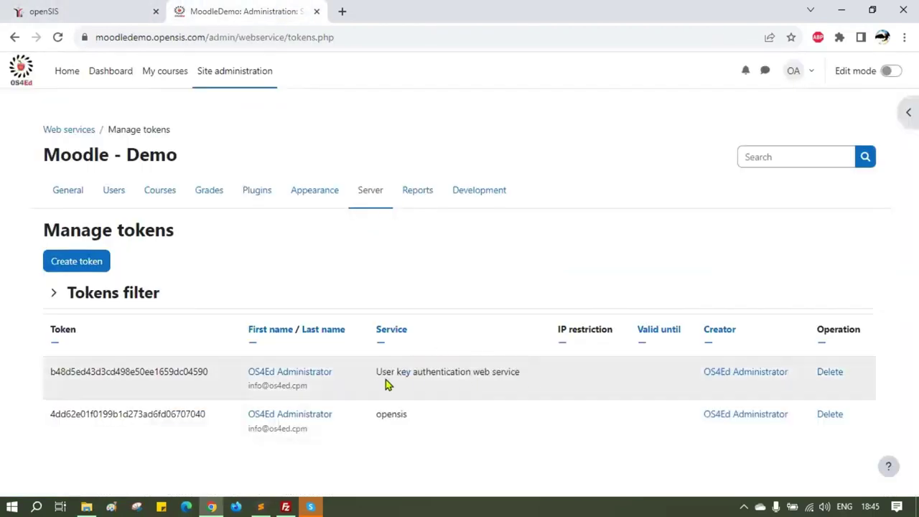
double_click(113, 371)
left_click(115, 8)
left_click(301, 388)
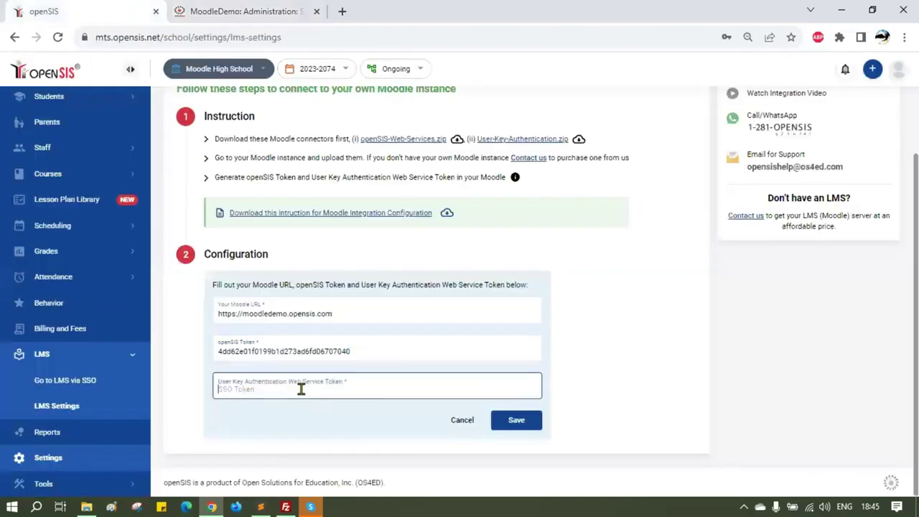
key("ctrl+v")
Step: Save the Moodle settings, test the connection (Connected, Release 4.2.1), and enable synchronization
left_click(531, 424)
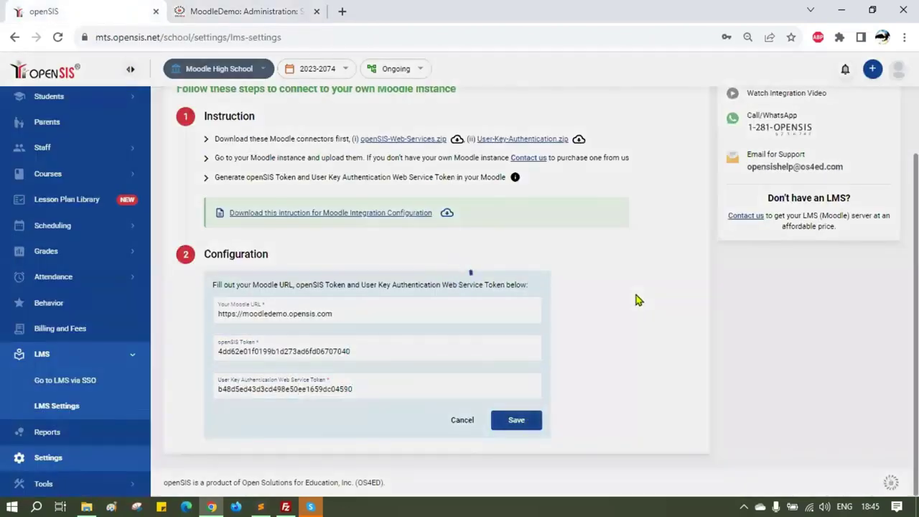
scroll(612, 243, "down", 2)
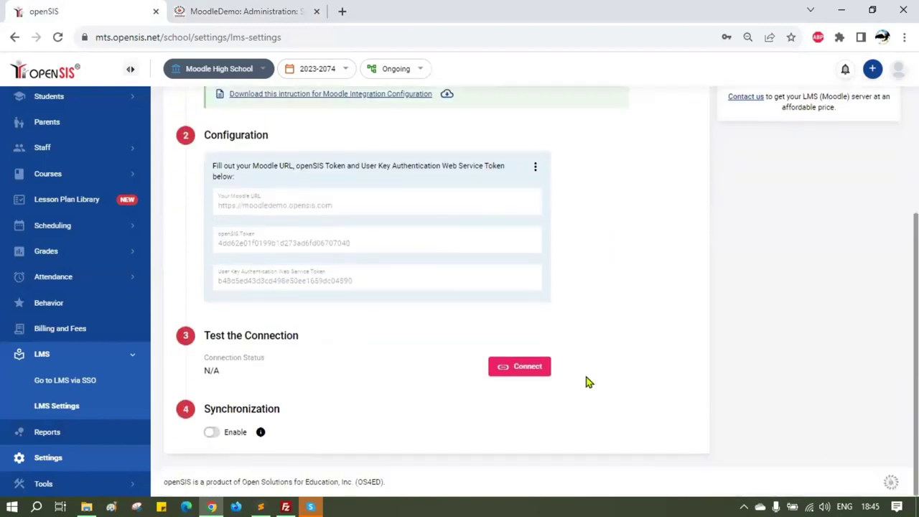
left_click(526, 369)
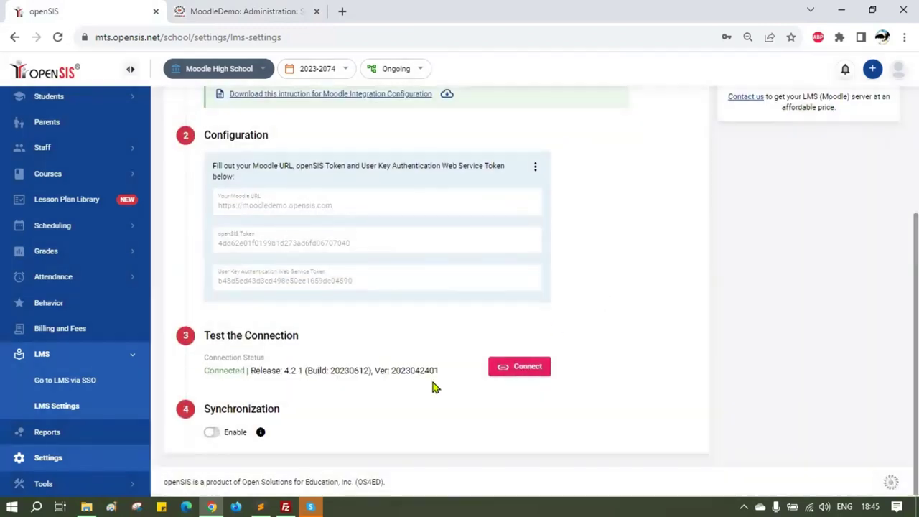
left_click(210, 433)
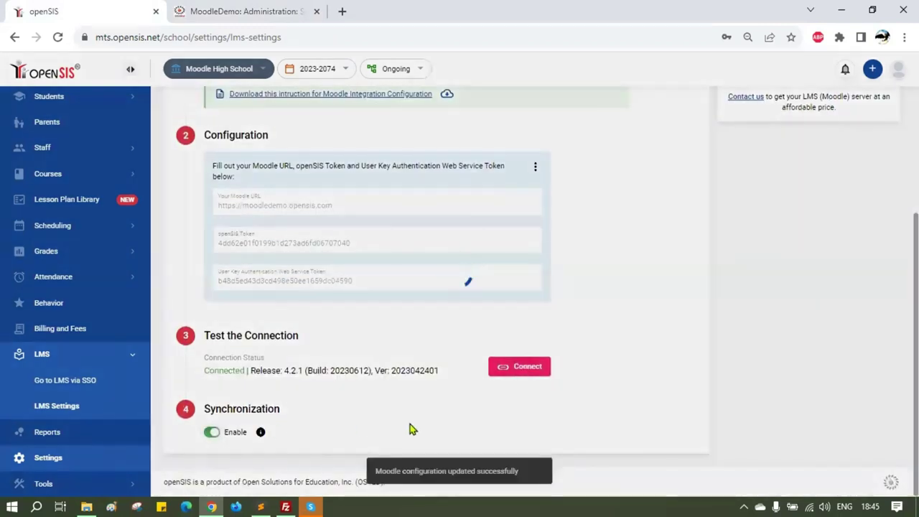
scroll(632, 280, "up", 4)
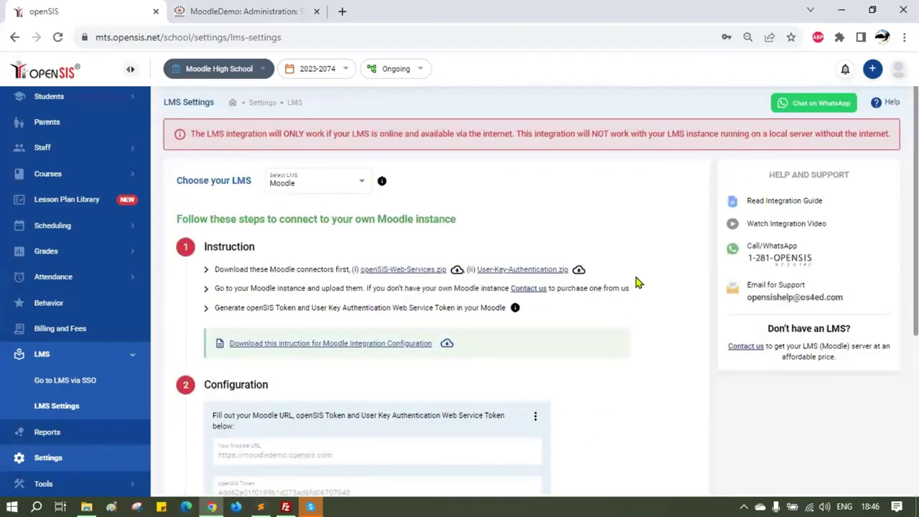